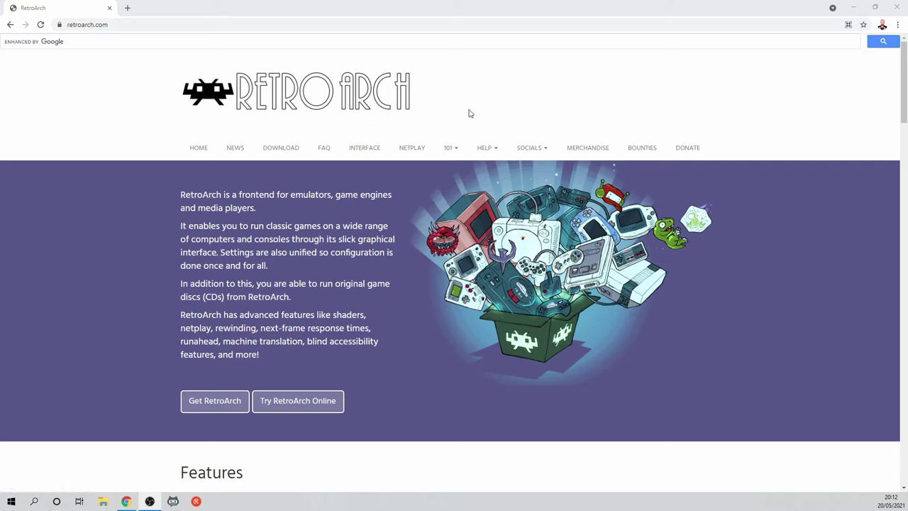
Step: Examine the RetroArch website's download page and the overview and integrated downloads sections of its graphical interface page
left_click(142, 25)
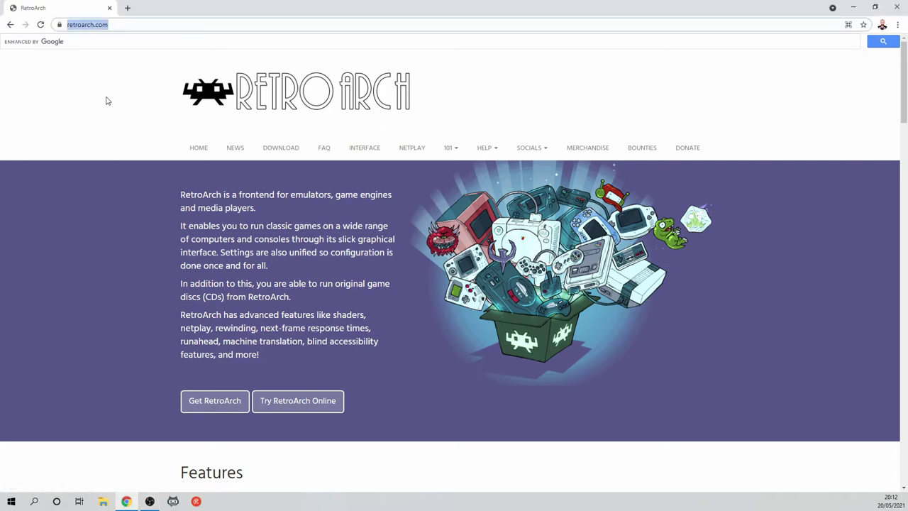
left_click(281, 148)
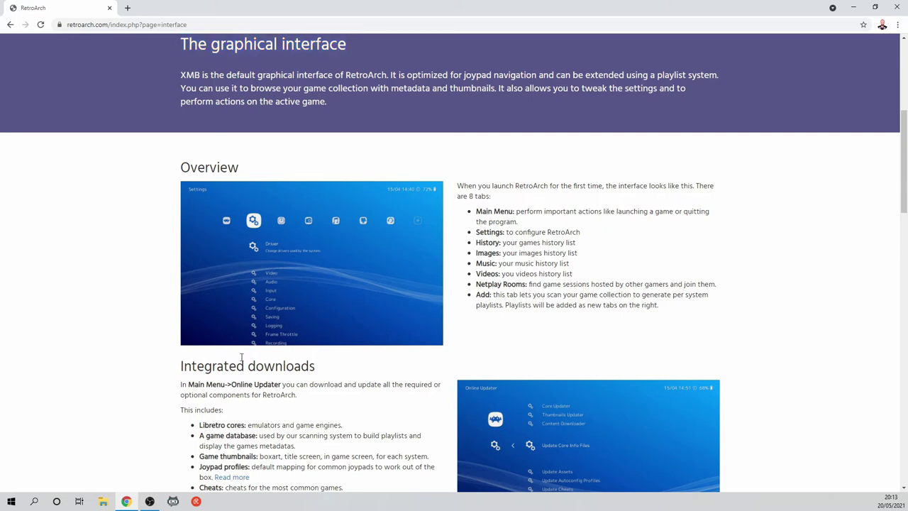
scroll(365, 367, "down", 2)
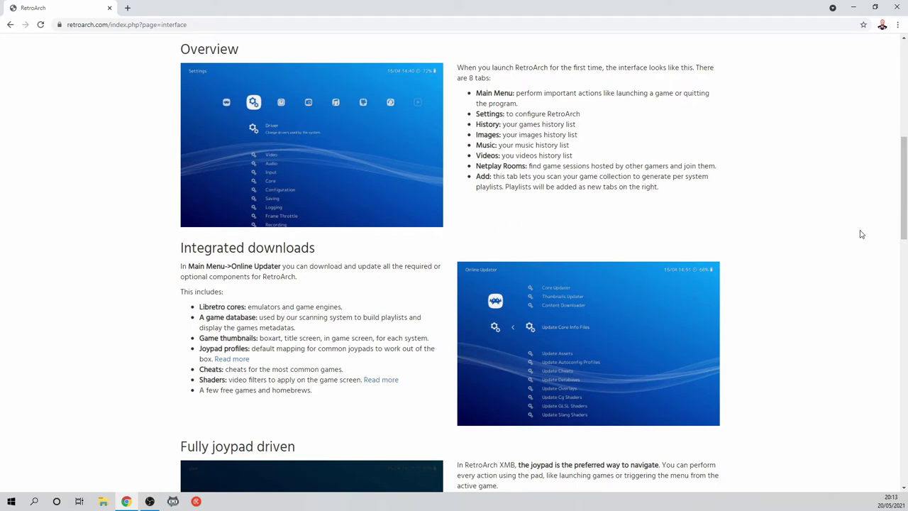
left_click_drag(904, 232, 904, 277)
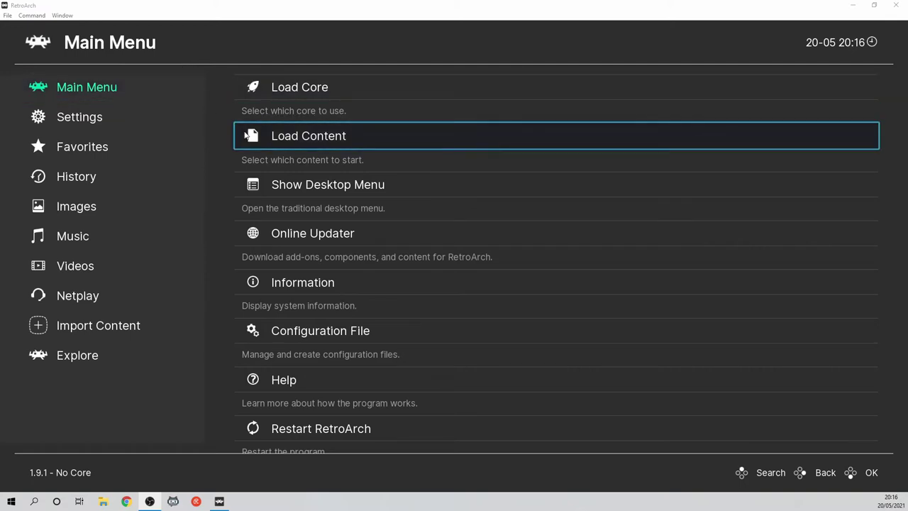
Step: In RetroArch, download the Arcade (MAME - Current) core from the online core downloader
left_click(306, 91)
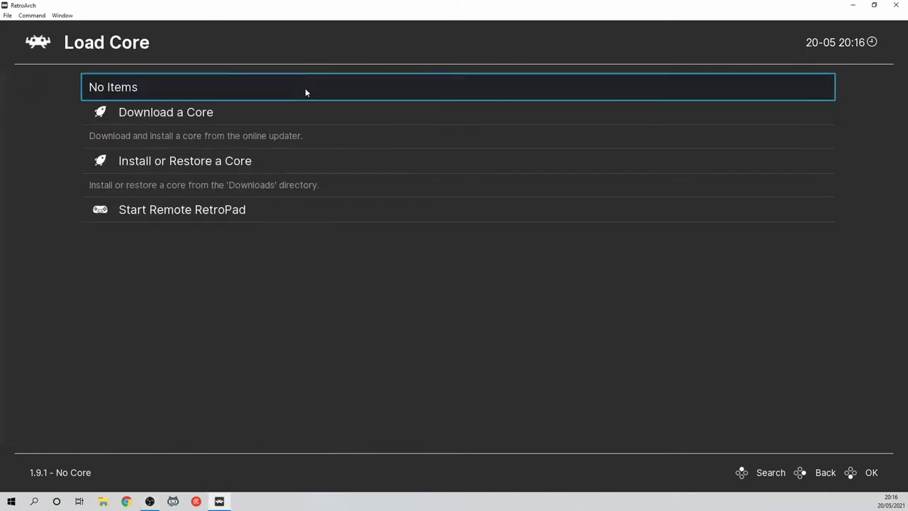
left_click(212, 113)
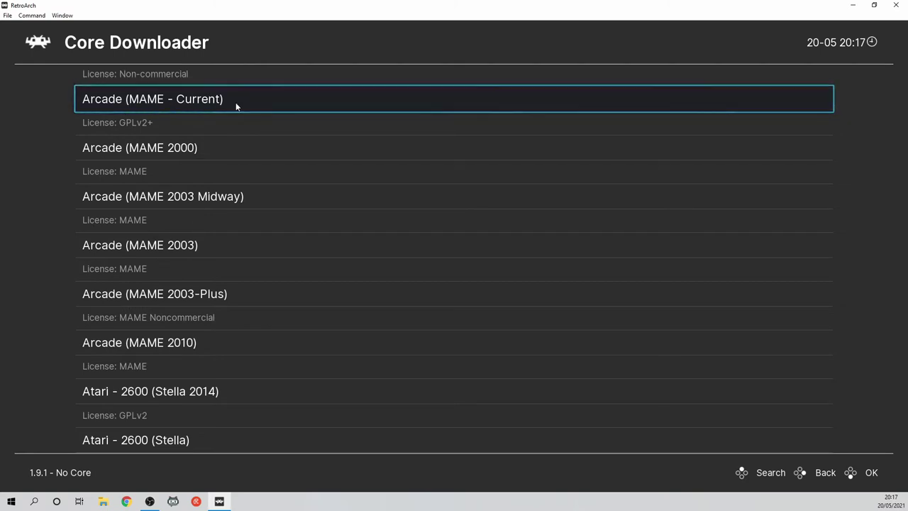
left_click(235, 105)
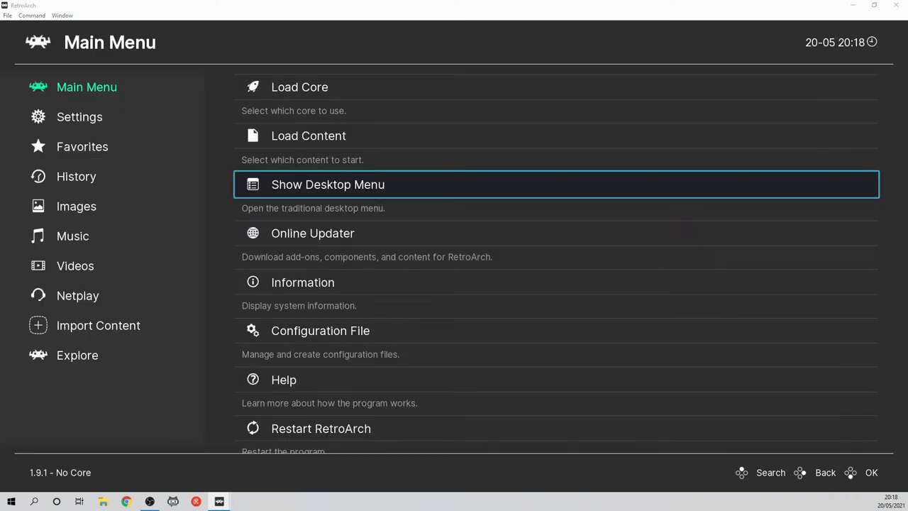
Step: Show the traditional desktop menu and create a new playlist named MAME
key("Return")
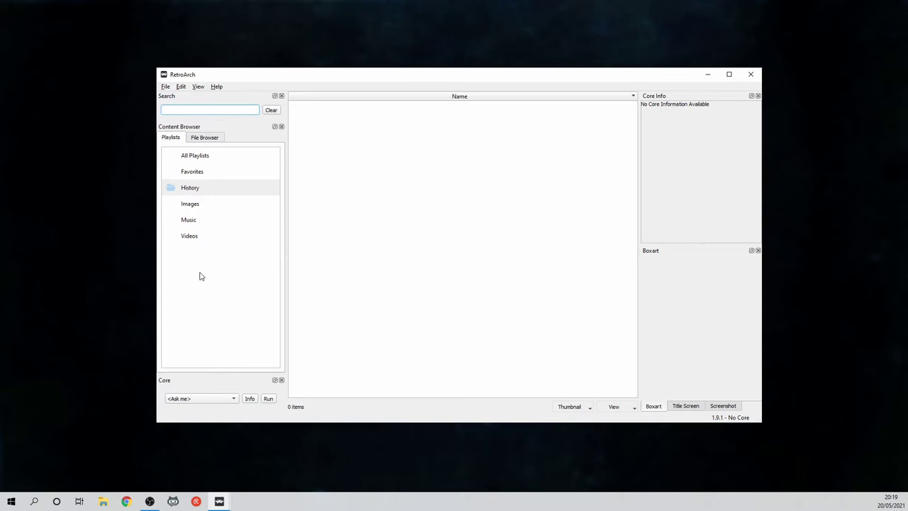
right_click(200, 276)
left_click(218, 278)
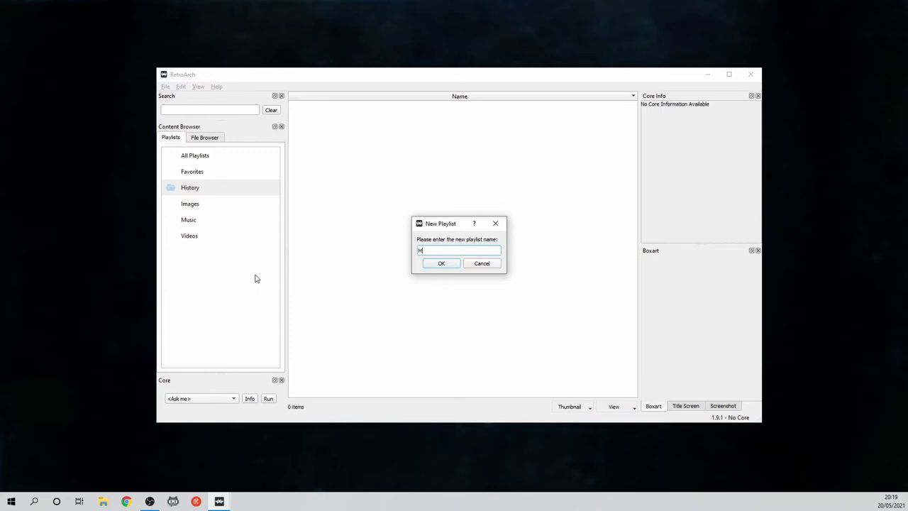
left_click(434, 266)
Step: Create another playlist named Neo Geo, and look into the MAME and Neo Geo playlists
right_click(191, 287)
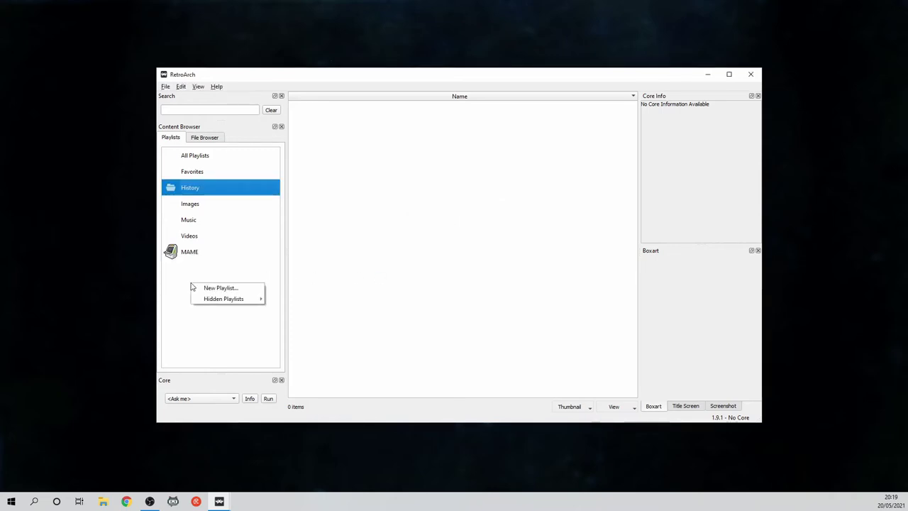
left_click(206, 288)
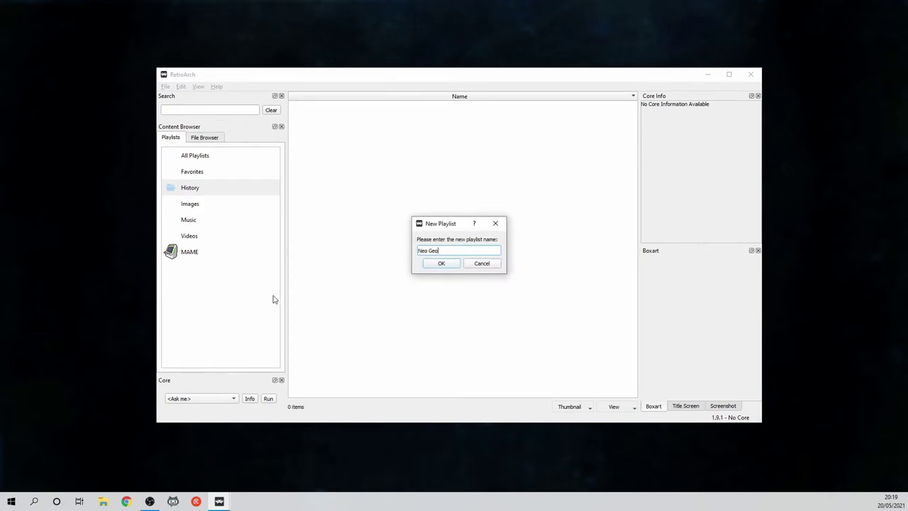
left_click(436, 267)
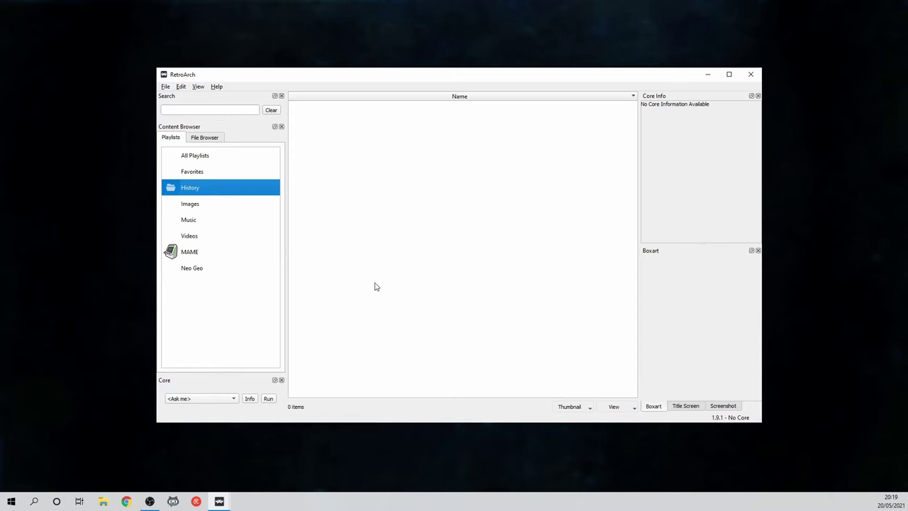
left_click(199, 259)
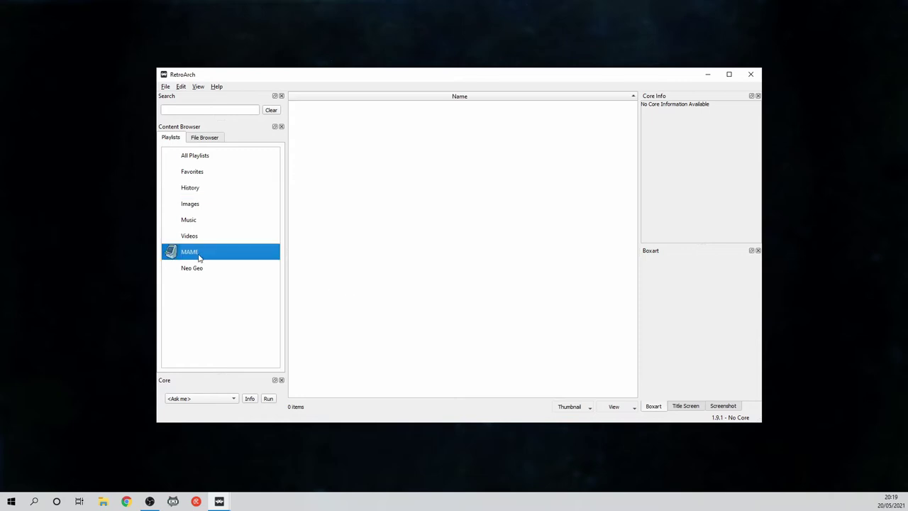
left_click(204, 273)
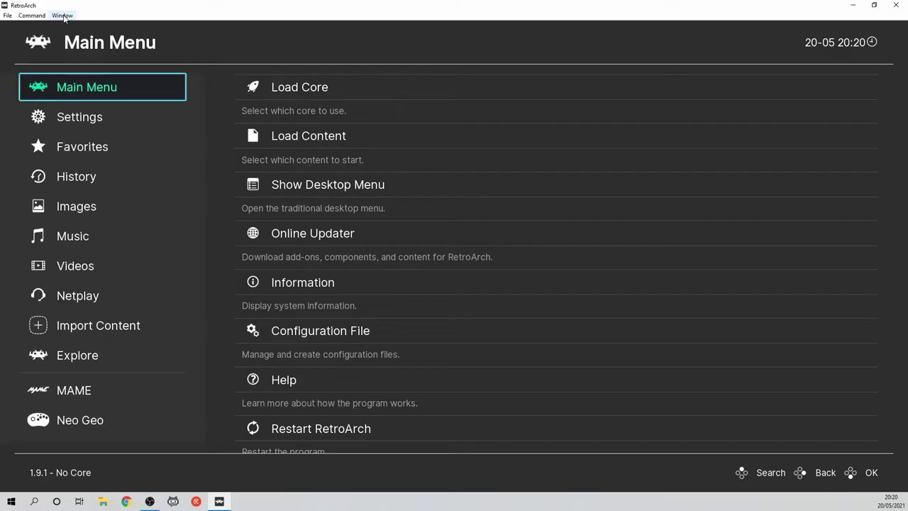
Step: Bring back the desktop menu and add avsp.zip from the Arcade folder to the Arcade playlist, naming the entry Alien vs. Predator
left_click(64, 17)
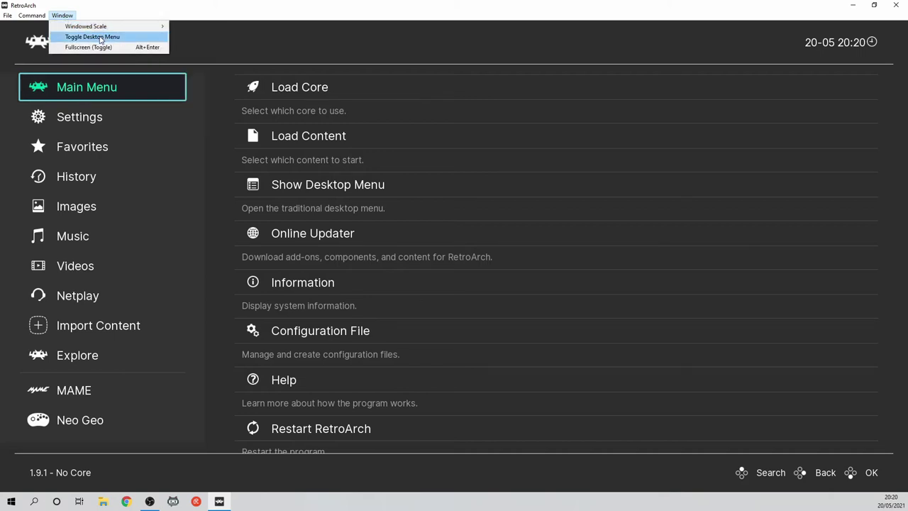
left_click(99, 37)
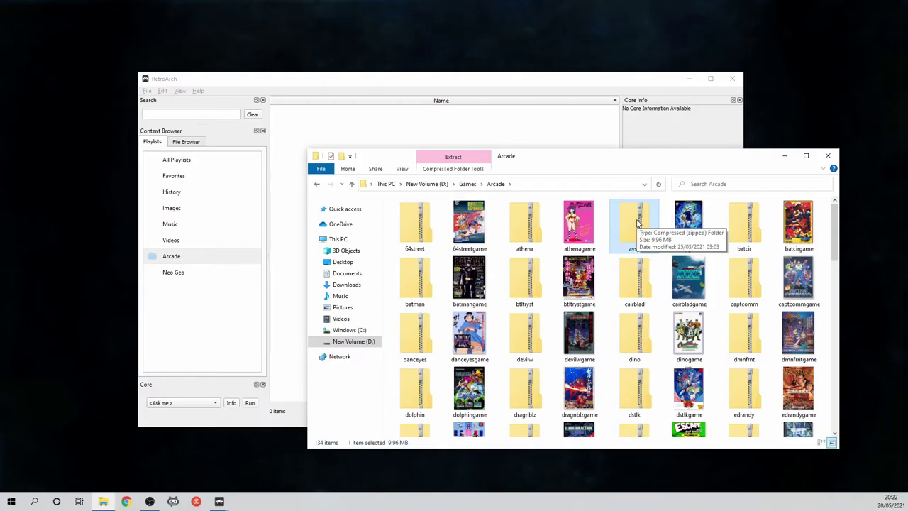
left_click_drag(636, 222, 378, 143)
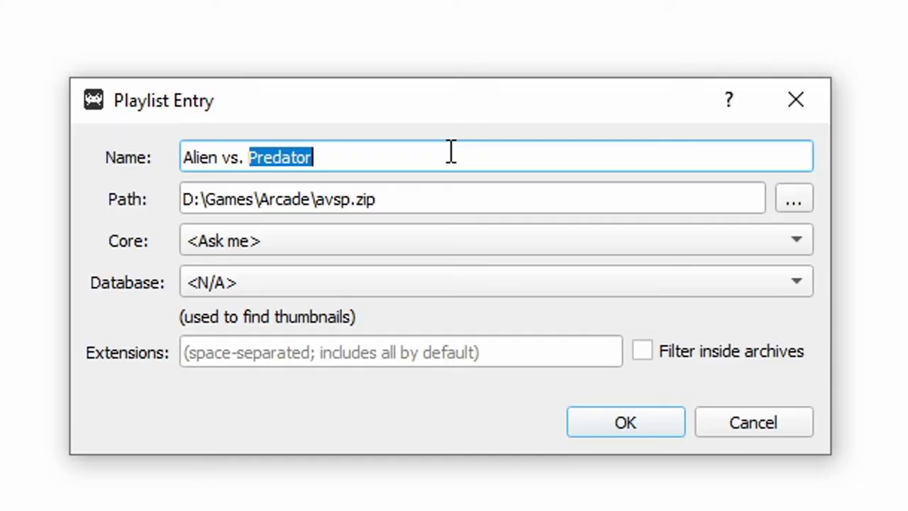
key("ctrl+shift+Left")
key("ctrl+shift+Left")
left_click(367, 154)
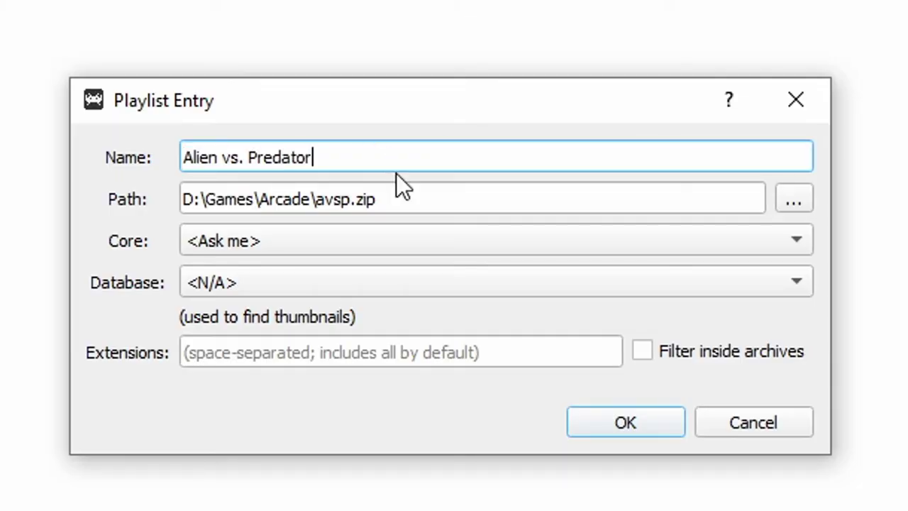
Step: Assign the MAME 2010 (0.139) core to the Alien vs. Predator entry, keep its database as <N/A>, and save the entry
left_click(362, 239)
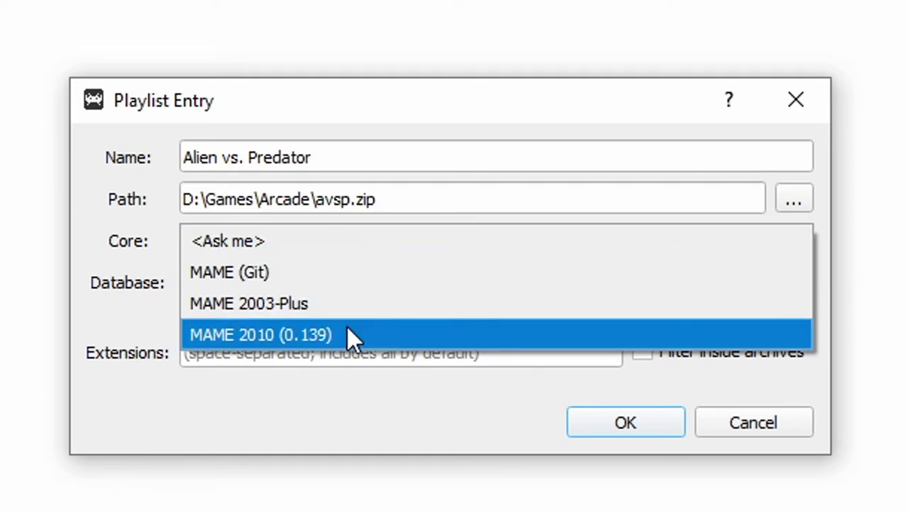
left_click(343, 331)
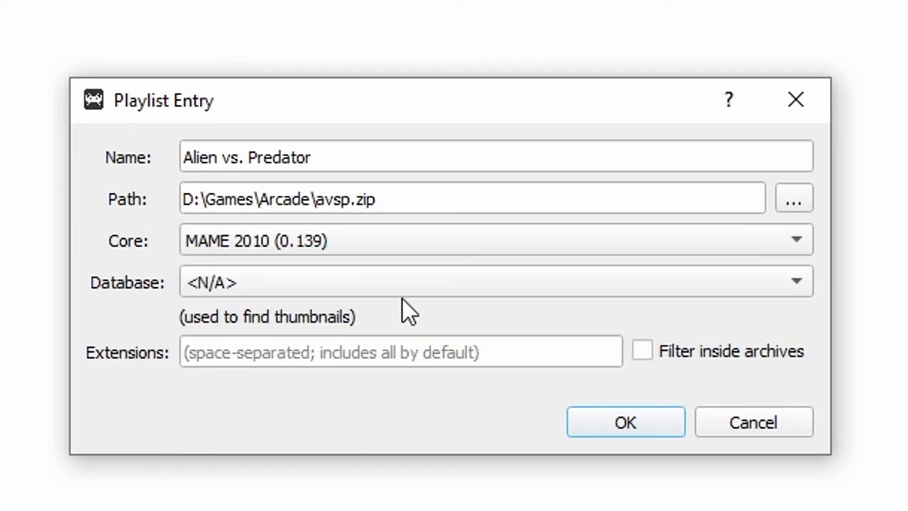
left_click(511, 287)
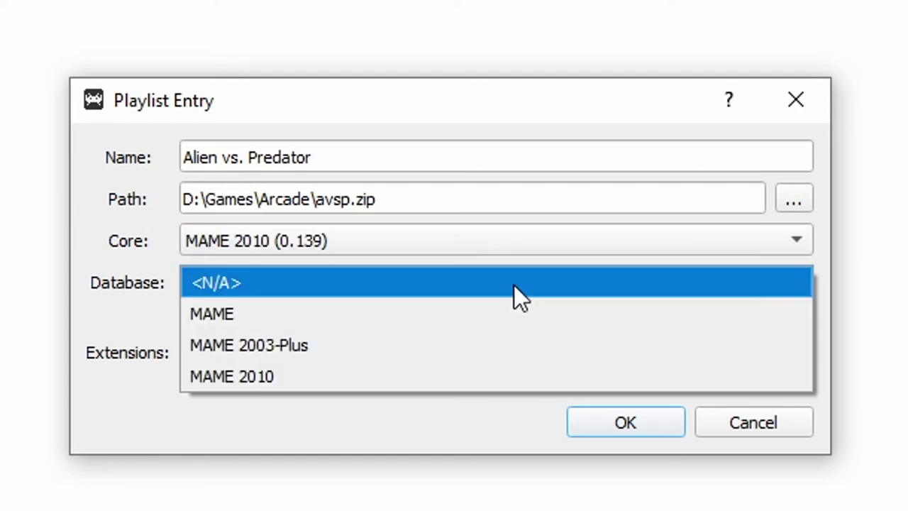
left_click(453, 285)
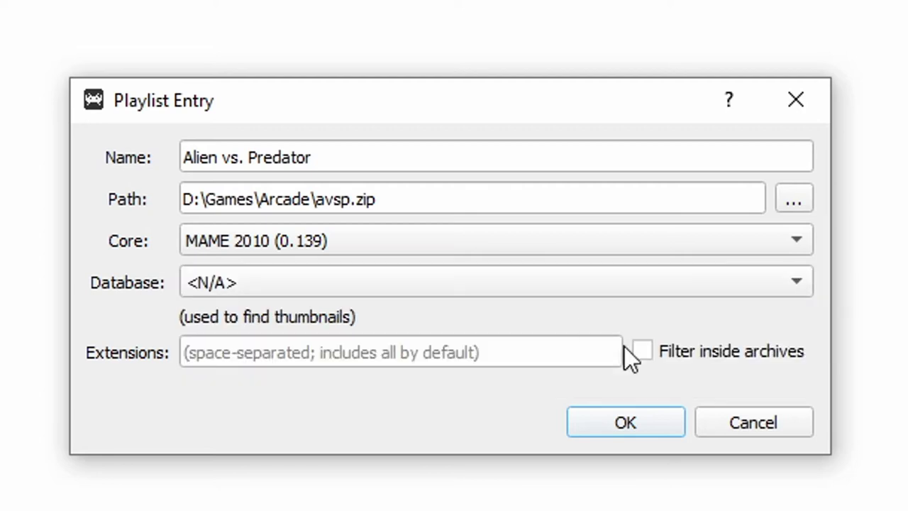
left_click(611, 423)
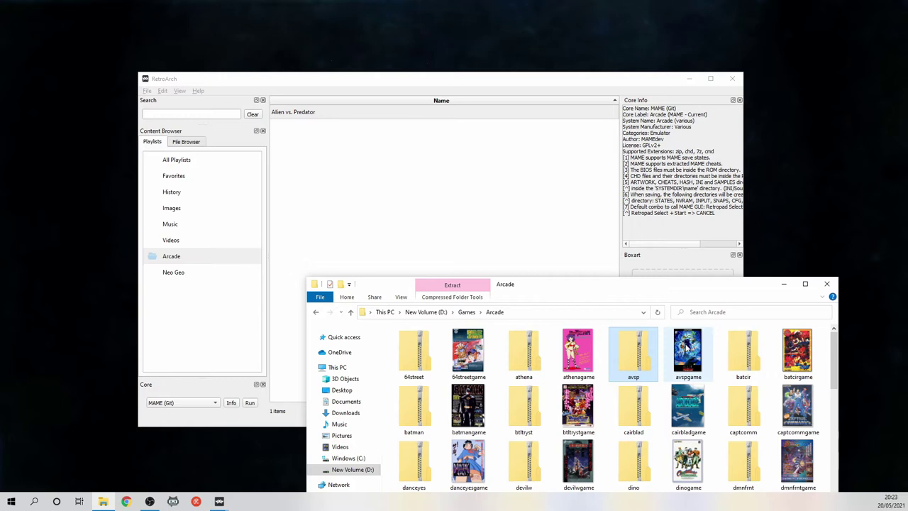
Step: Use the avspgame image as box art for Alien vs. Predator, and request the thumbnail download for that entry
left_click_drag(687, 344, 667, 278)
left_click(495, 242)
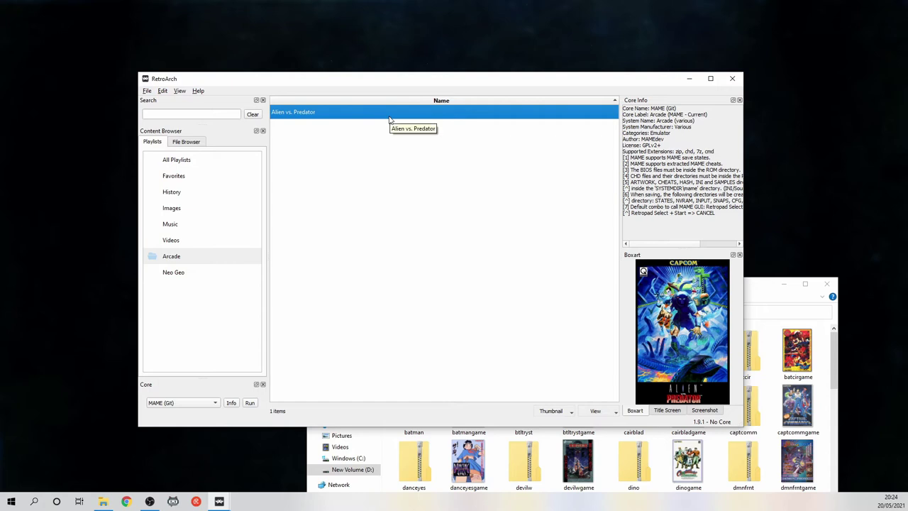
right_click(353, 116)
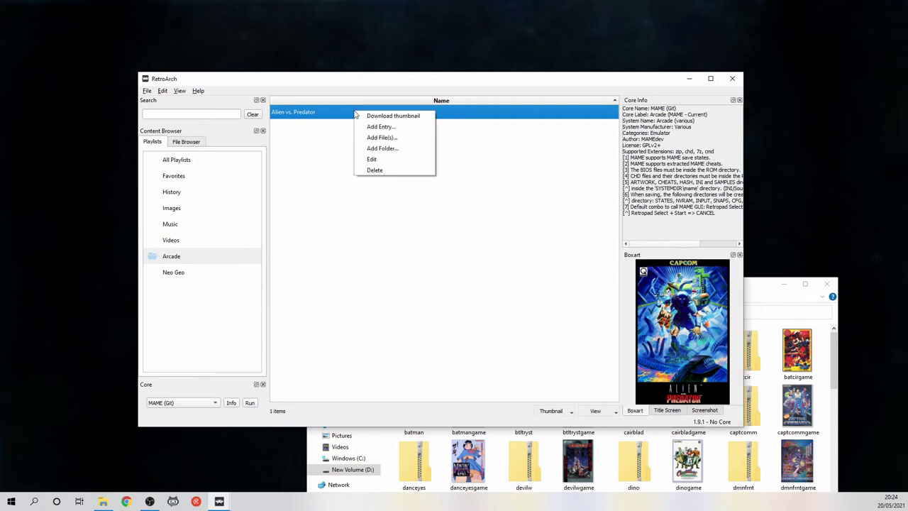
left_click(407, 116)
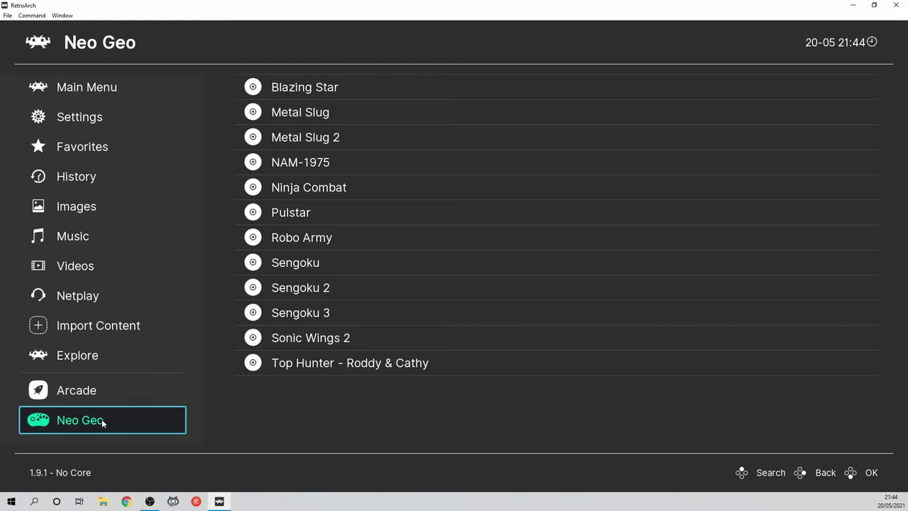
Step: Browse the Neo Geo playlist from Blazing Star downwards to examine each game's box art and assigned core
left_click(107, 425)
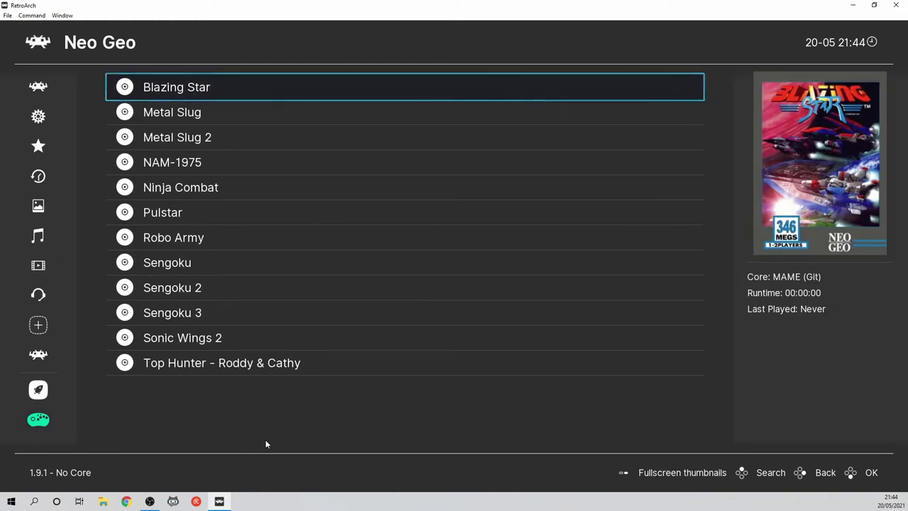
key("Down")
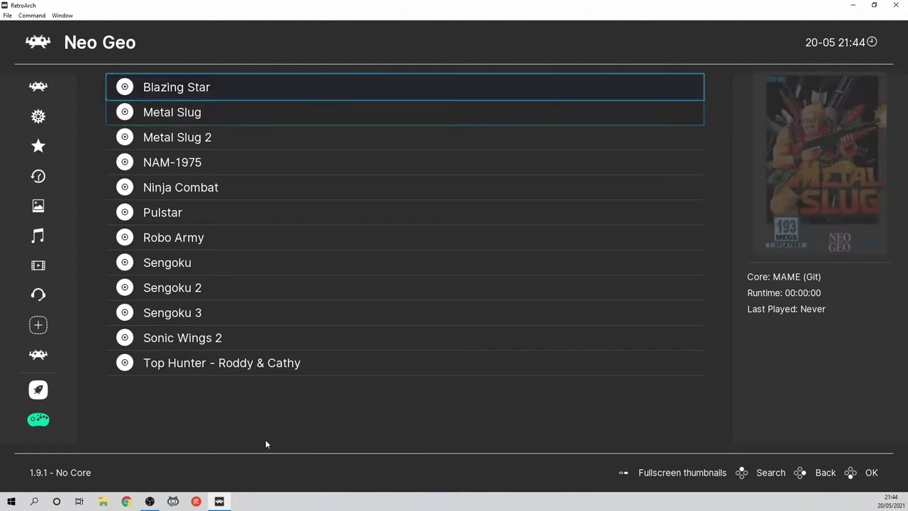
key("Down")
key("Down")
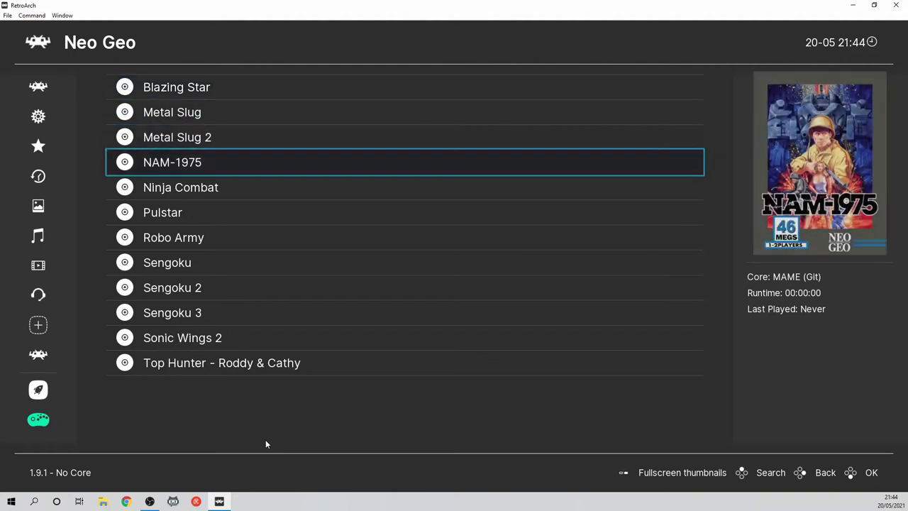
key("Down")
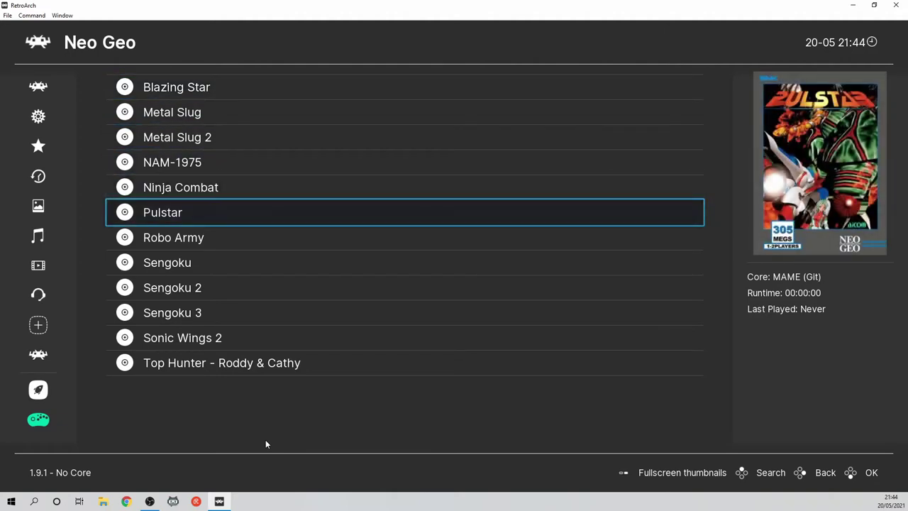
key("Down")
key("Down")
key("Down")
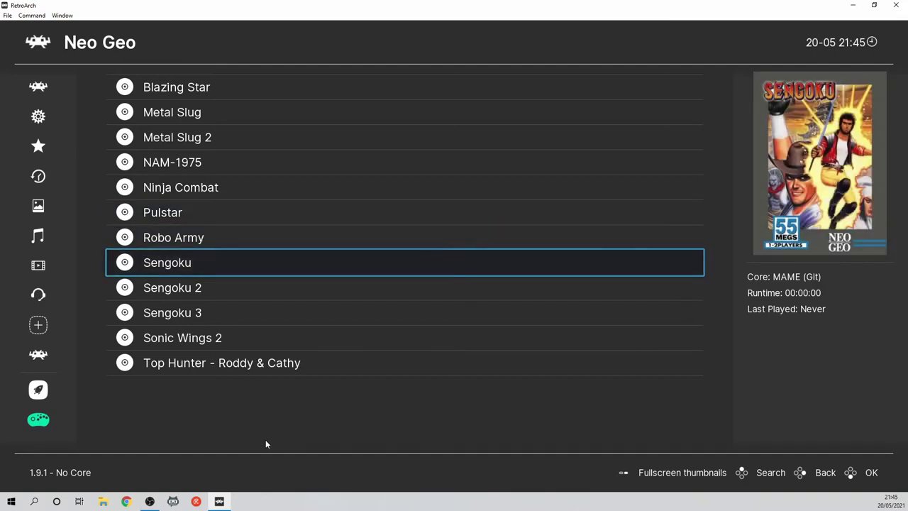
key("Down")
key("Down")
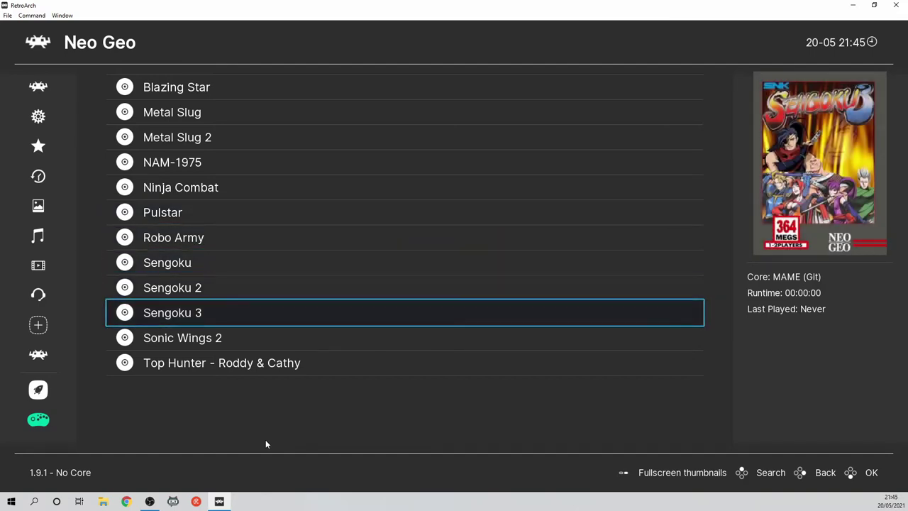
key("Down")
key("Down")
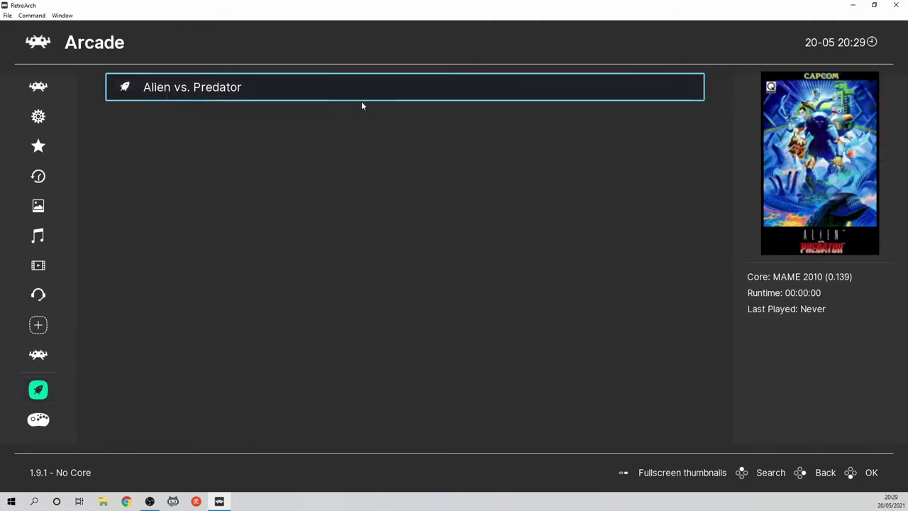
Step: Run Alien vs. Predator from the Arcade playlist
left_click(362, 89)
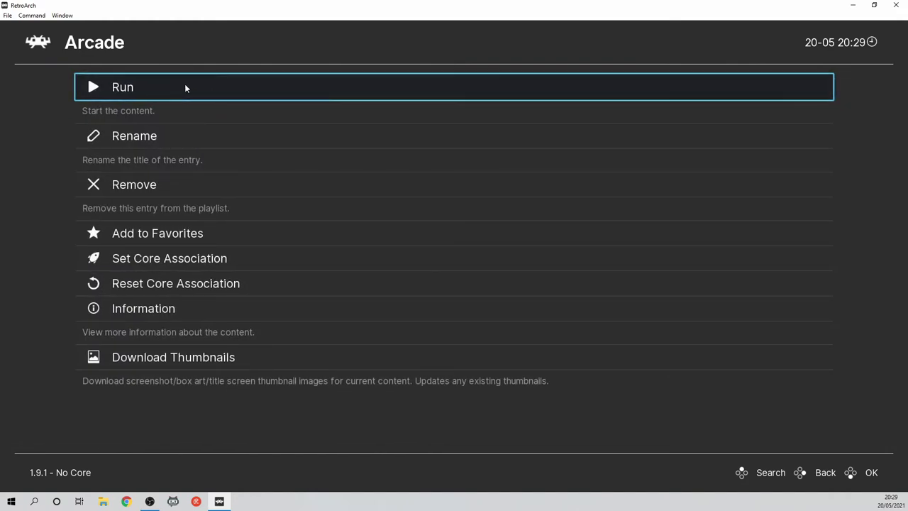
left_click(184, 87)
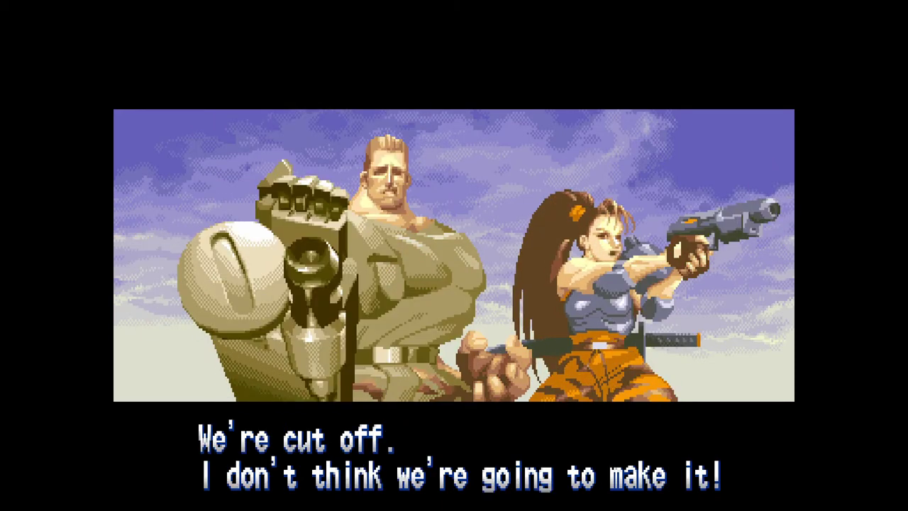
Step: Check the core options of the running Alien vs. Predator game, and open the A Button assignment in its Port 1 controls
key("F1")
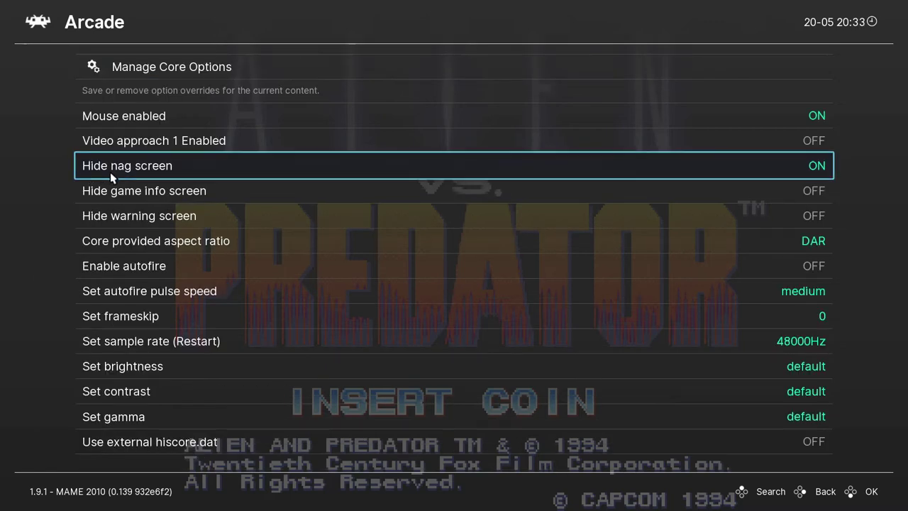
right_click(170, 177)
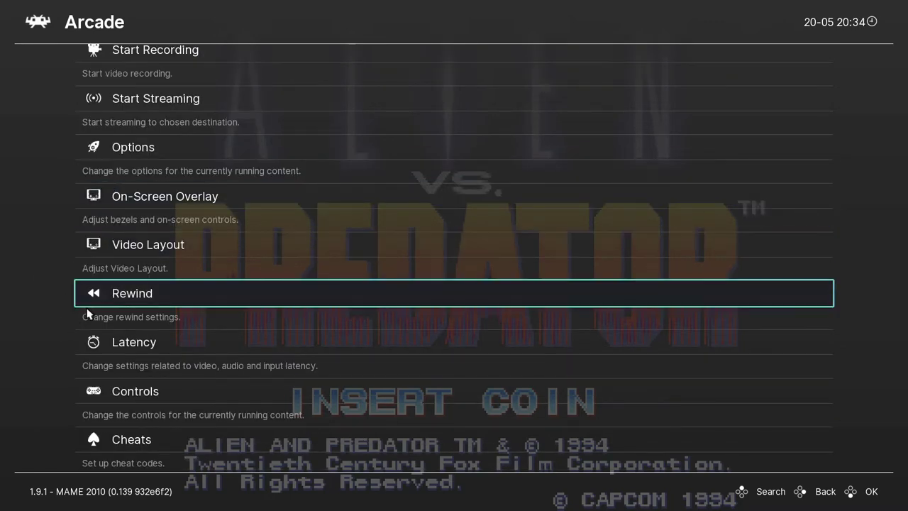
key("Down")
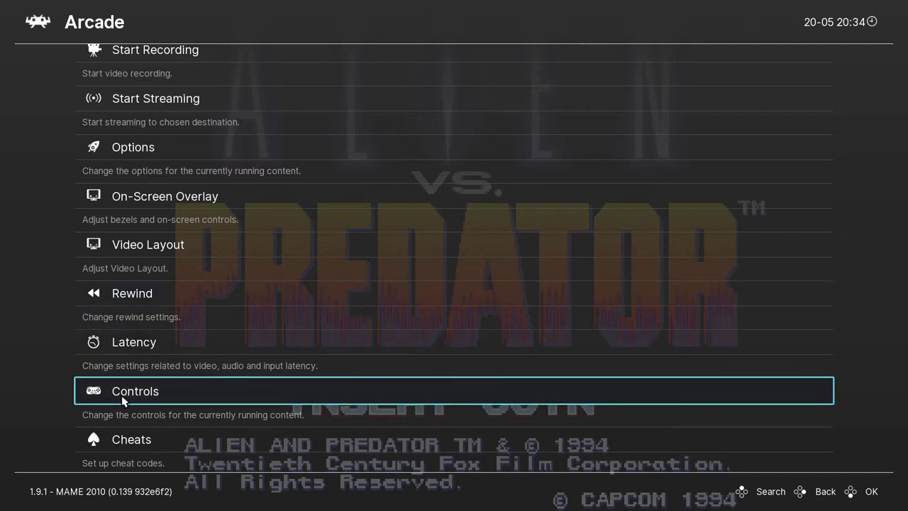
left_click(137, 403)
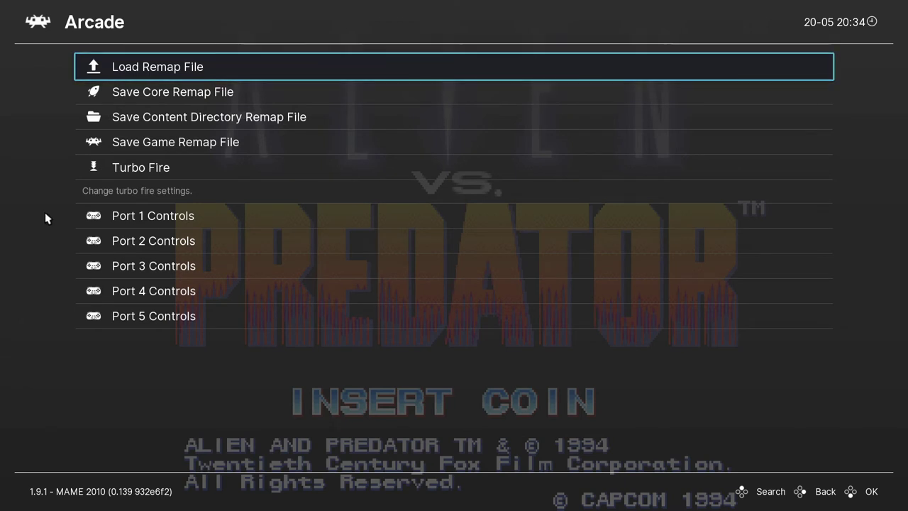
left_click(153, 215)
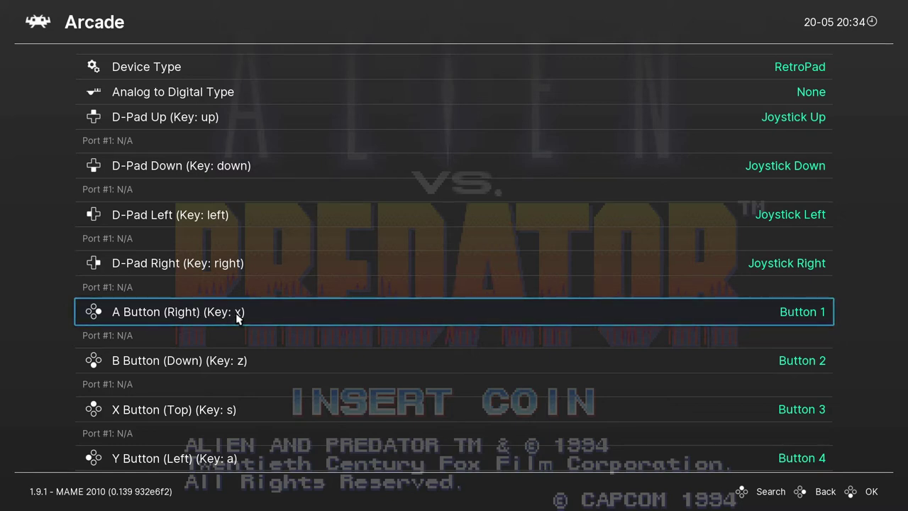
left_click(804, 317)
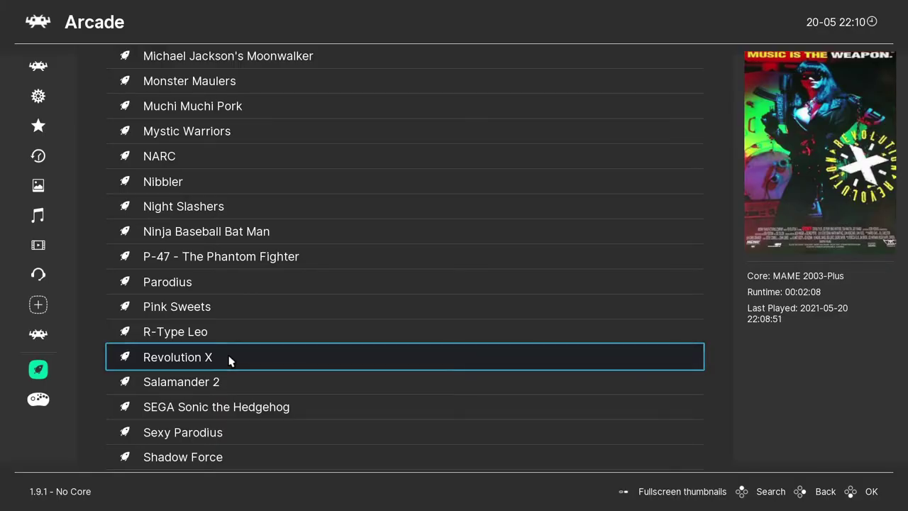
Step: Run Revolution X from the Arcade playlist
left_click(229, 362)
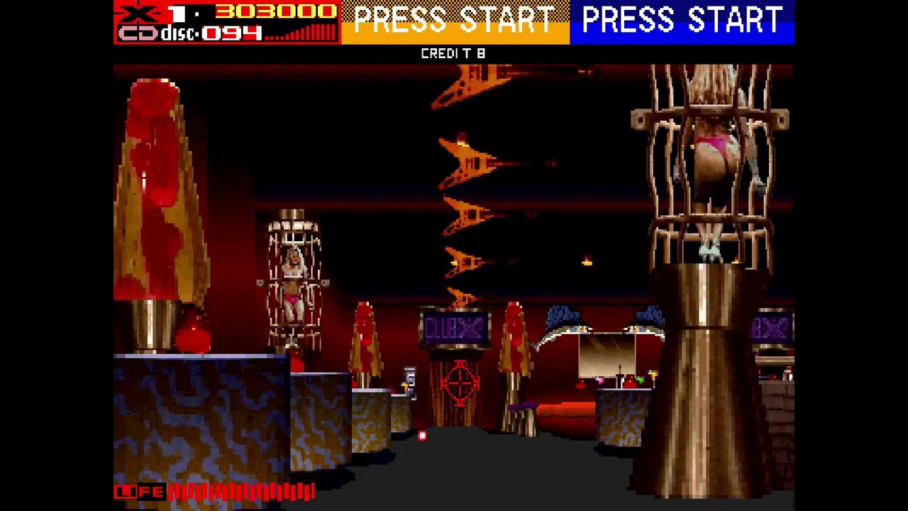
left_click(546, 350)
left_click(718, 347)
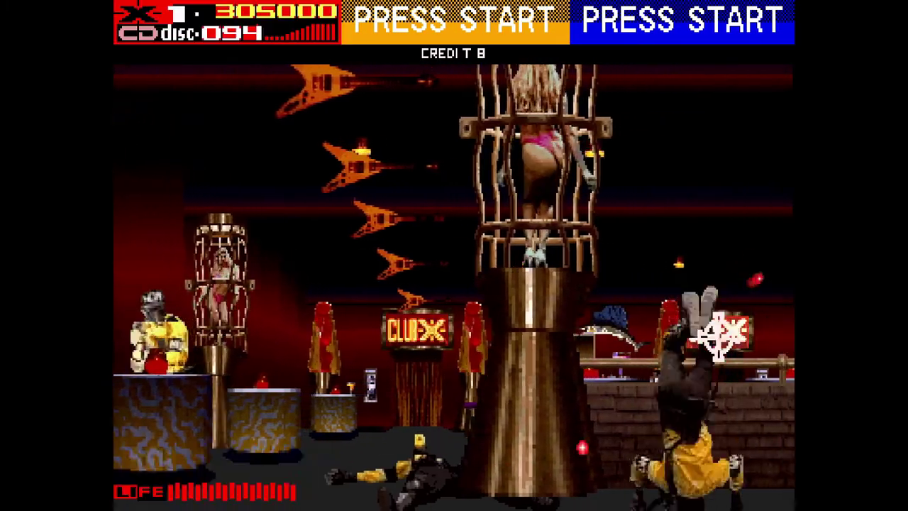
left_click(590, 331)
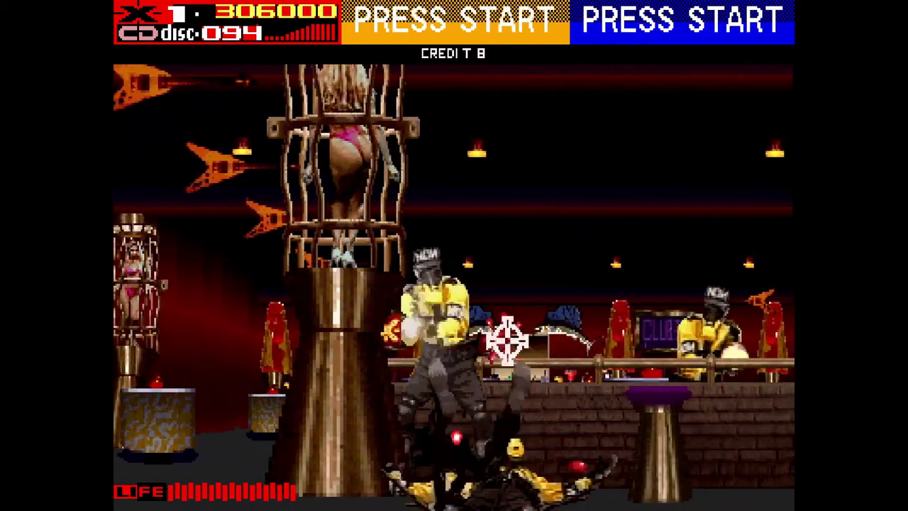
left_click(443, 337)
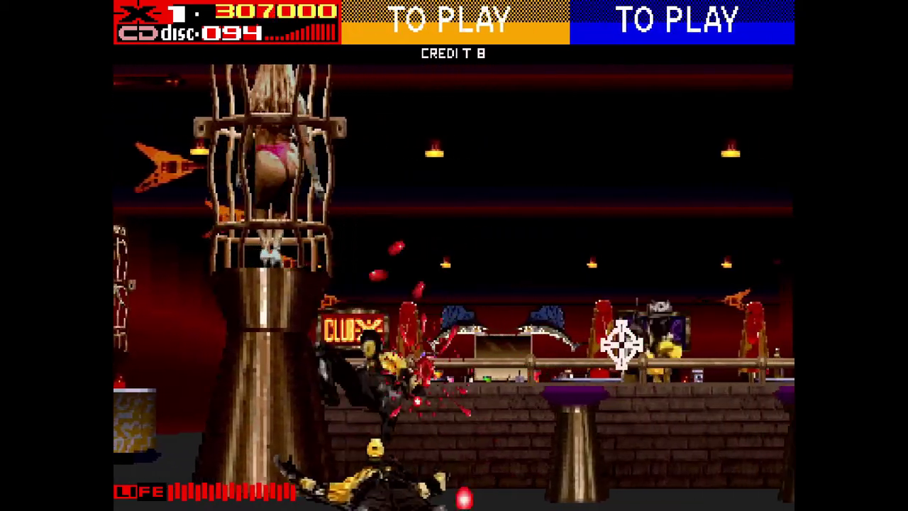
left_click(631, 342)
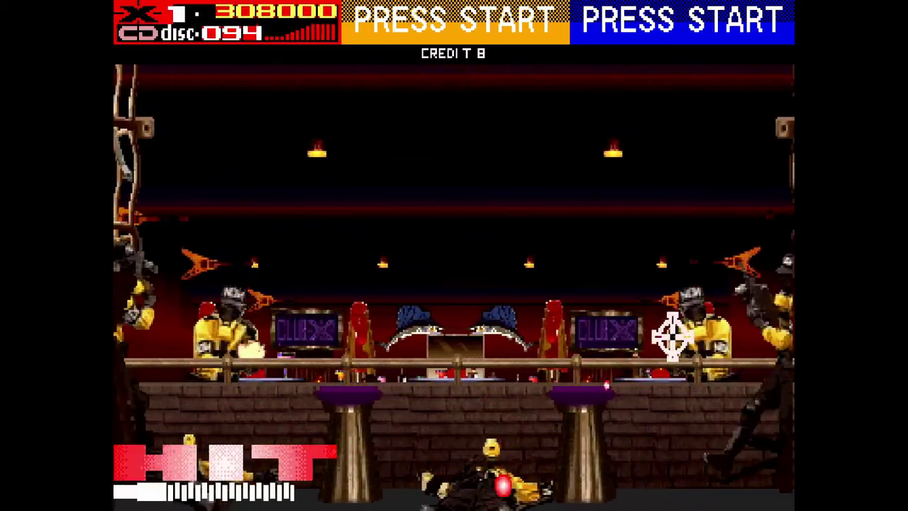
left_click(649, 334)
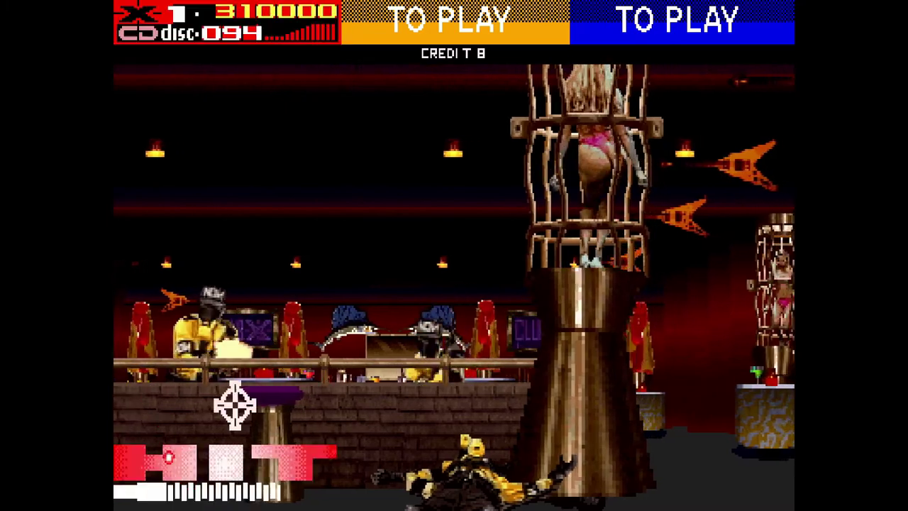
left_click(175, 356)
left_click(507, 363)
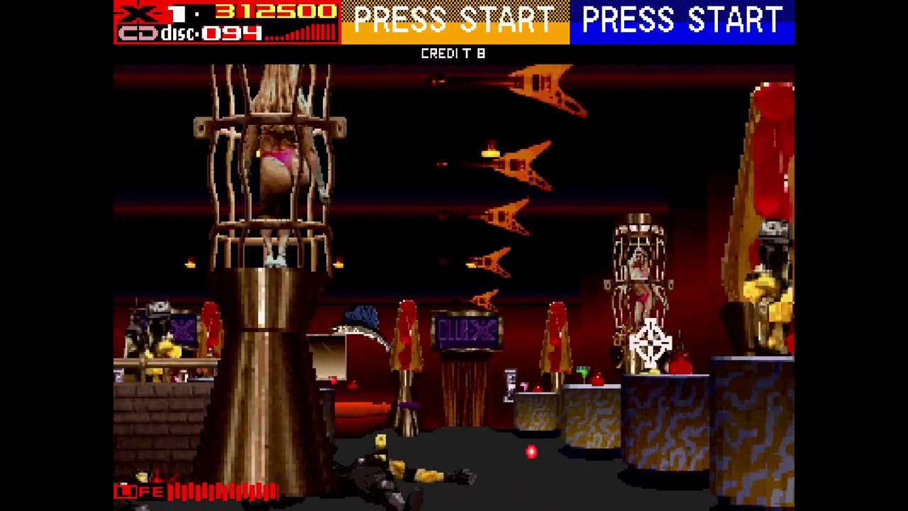
left_click(731, 337)
left_click(308, 358)
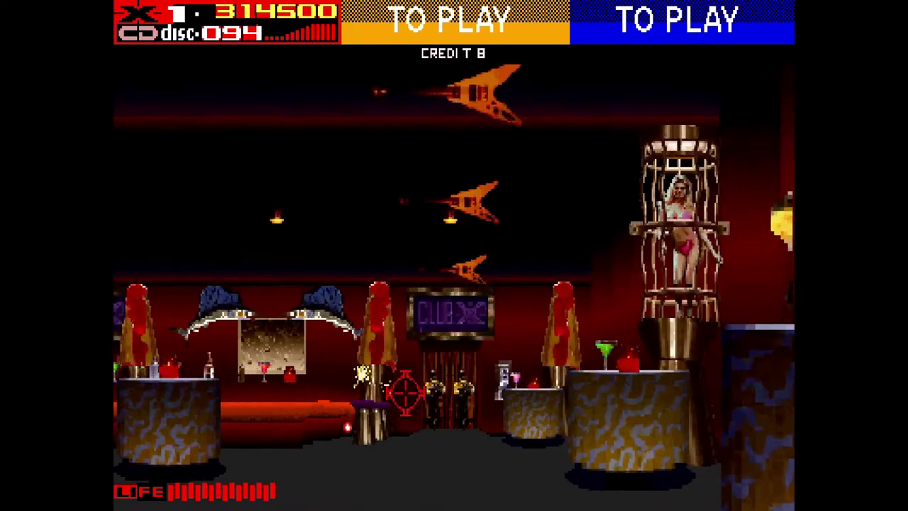
left_click(434, 383)
left_click(477, 389)
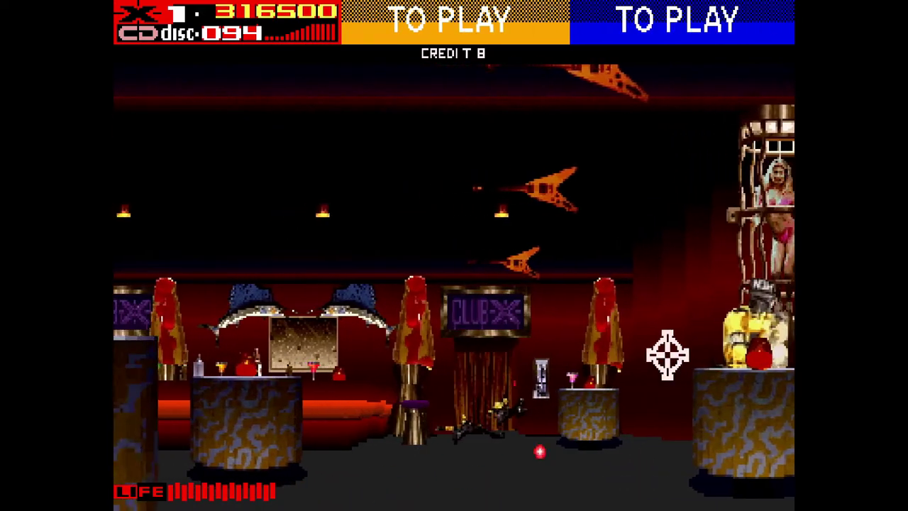
left_click(581, 385)
left_click(408, 312)
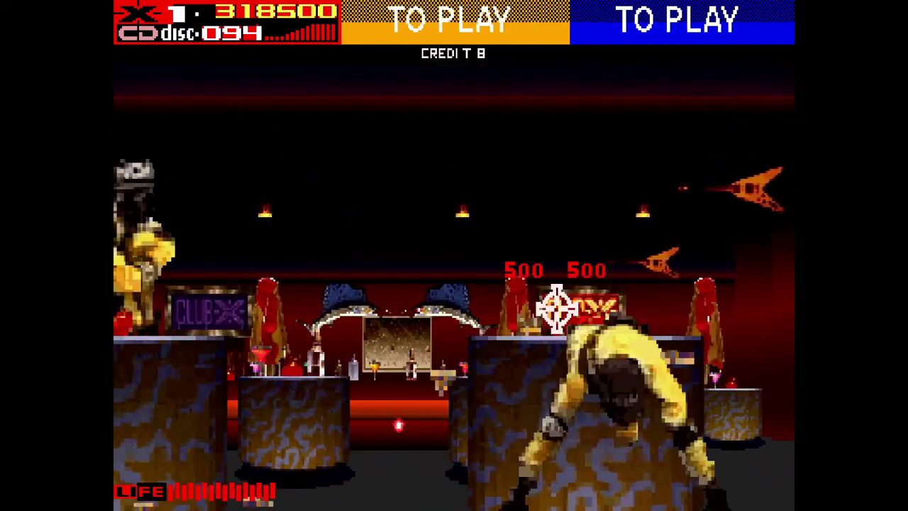
left_click(348, 300)
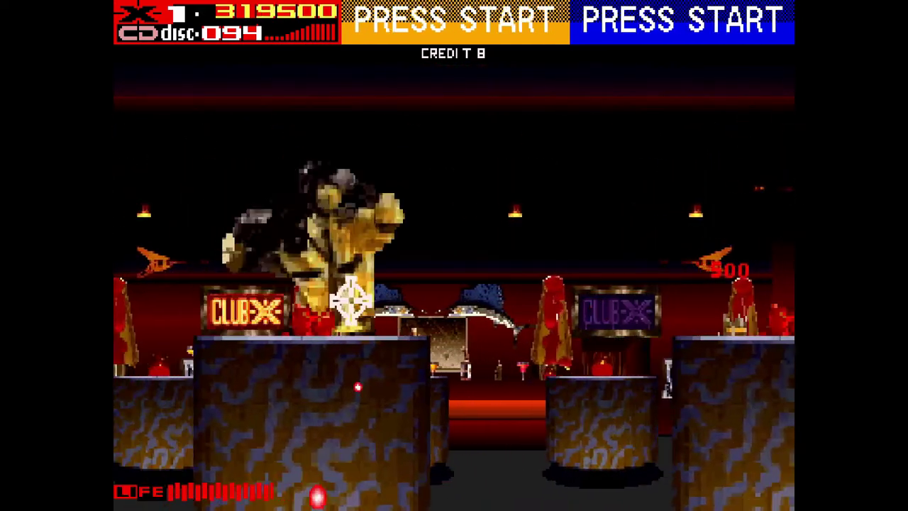
left_click(329, 305)
mouse_move(330, 305)
left_mouse_down()
mouse_move(348, 304)
mouse_move(341, 324)
mouse_move(357, 334)
mouse_move(286, 340)
mouse_move(446, 399)
mouse_move(488, 391)
mouse_move(439, 383)
left_mouse_up()
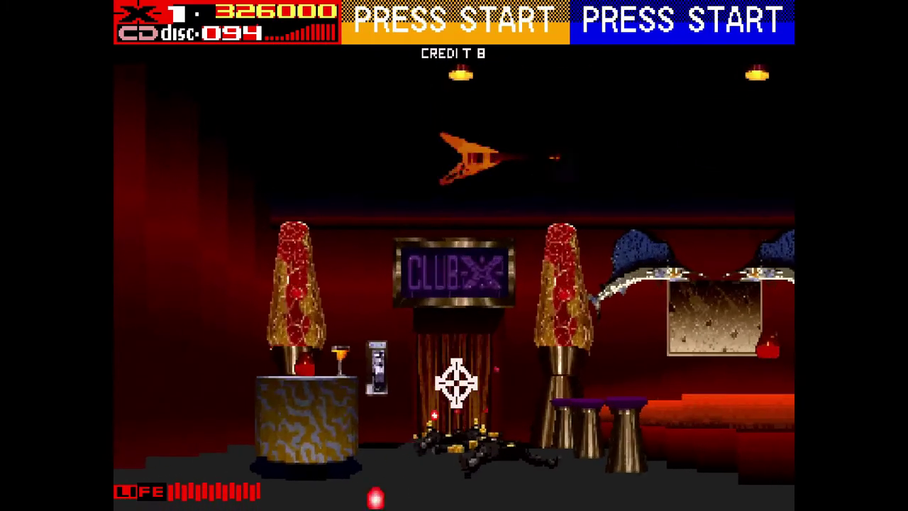
left_click(372, 358)
left_click(304, 344)
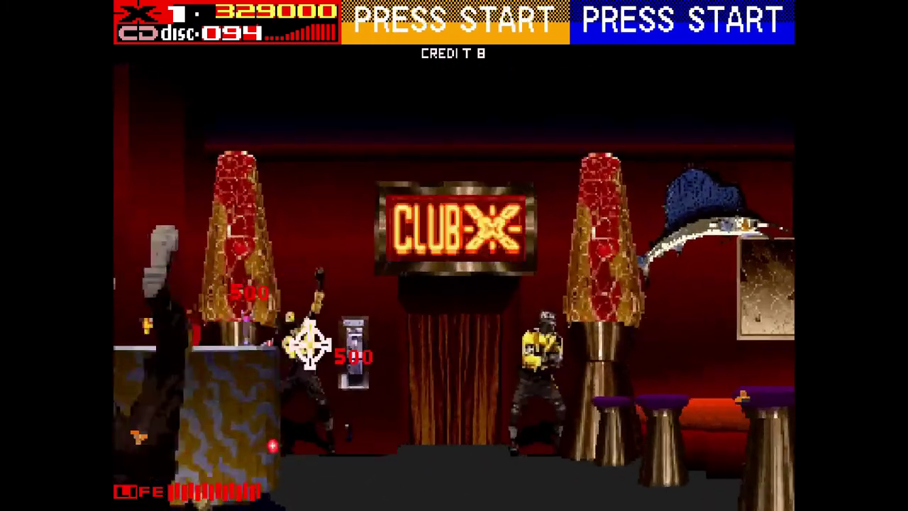
left_click(653, 324)
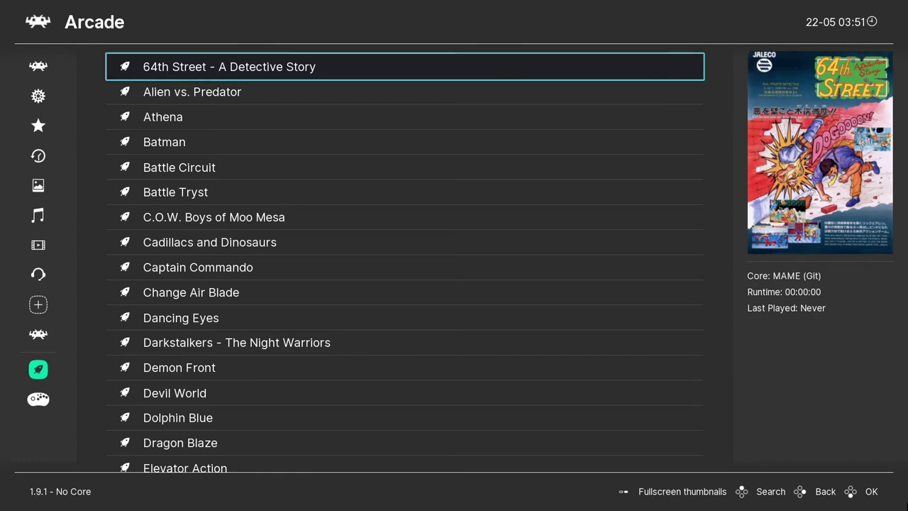
Step: Browse the Arcade playlist from 64th Street - A Detective Story down to FixEight to examine each game's box art and assigned core
key("Down")
key("Down")
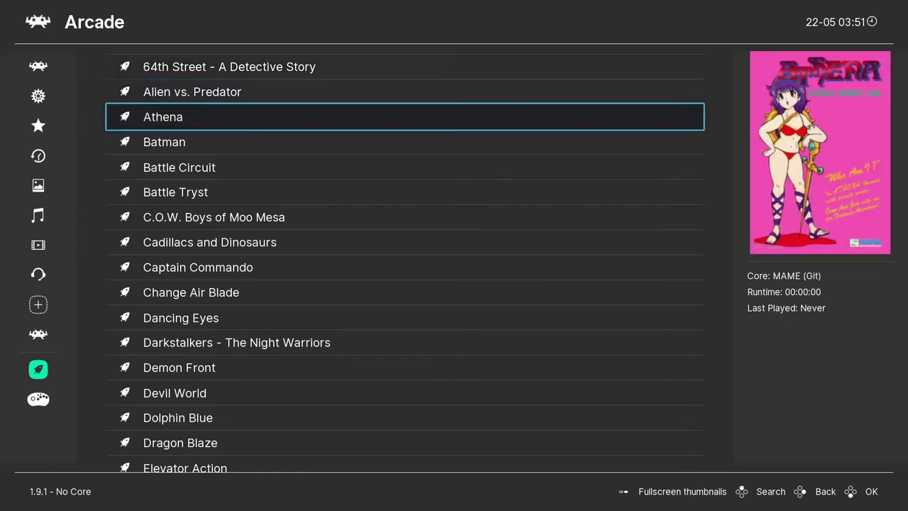
key("Down")
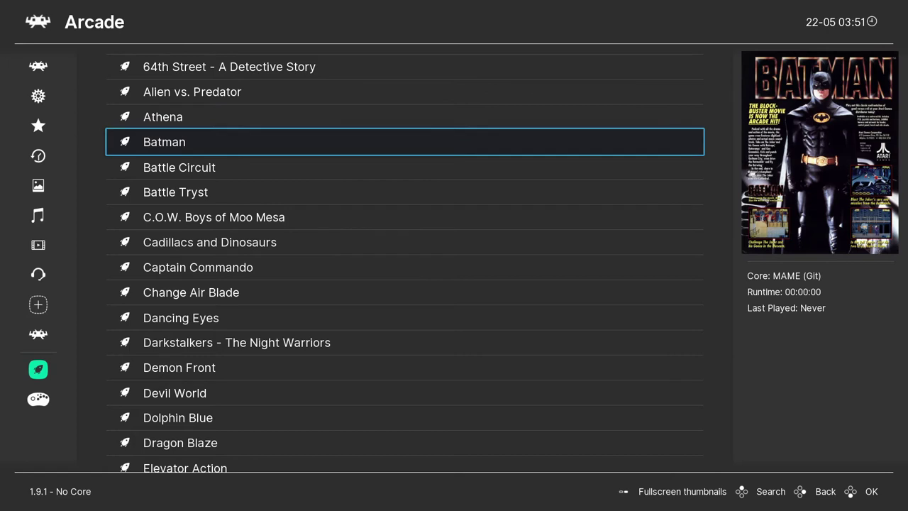
key("Down")
key("Down")
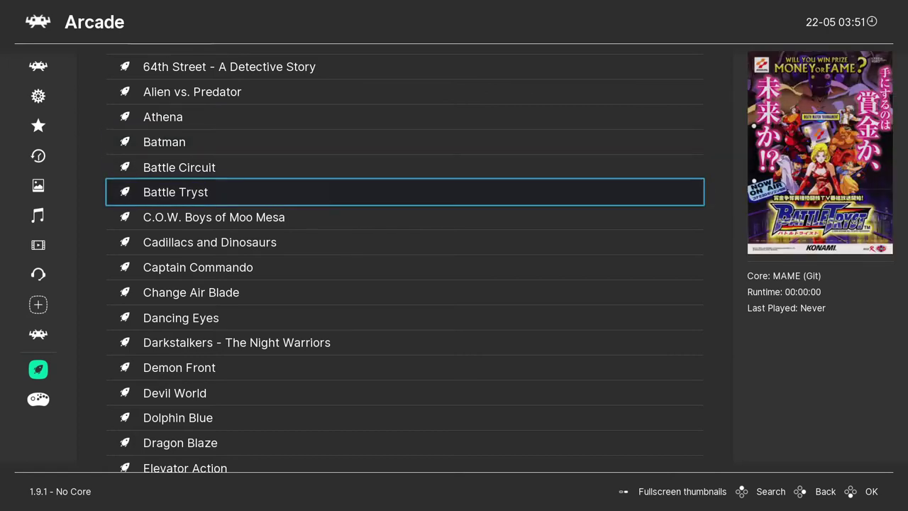
key("Down")
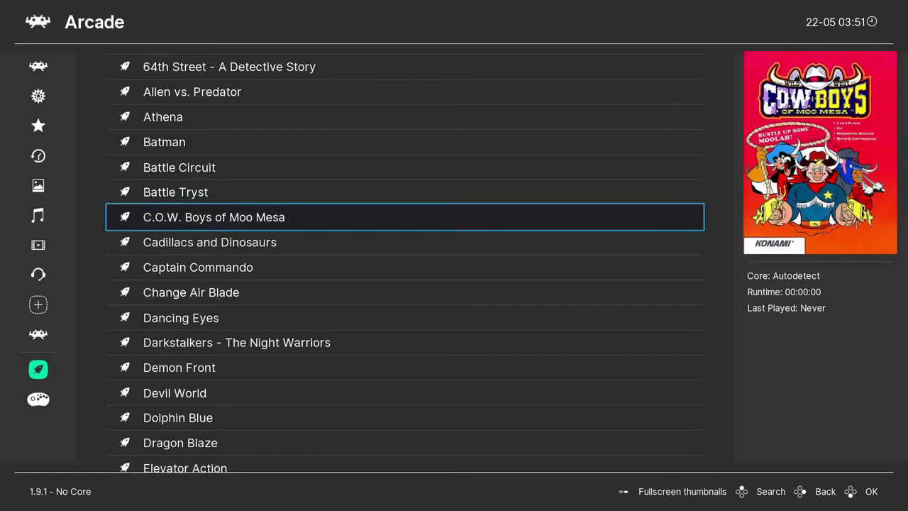
key("Down")
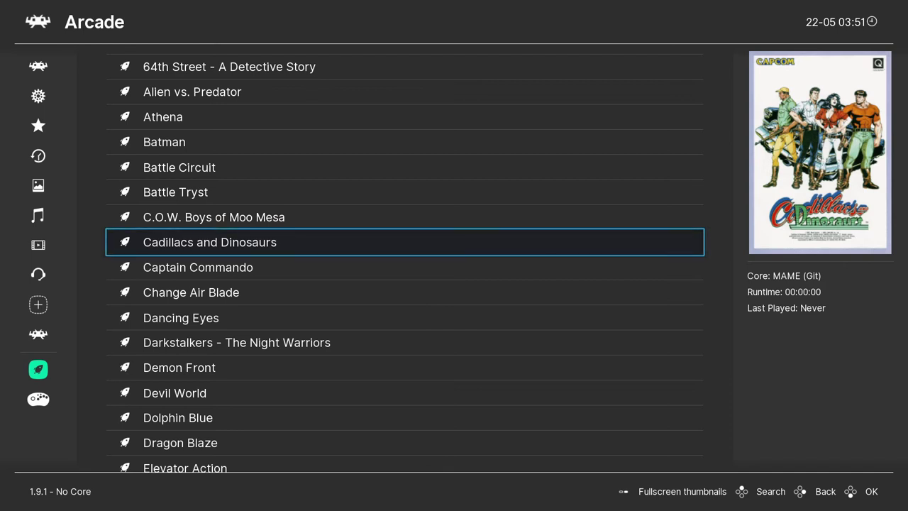
key("Down")
key("Down")
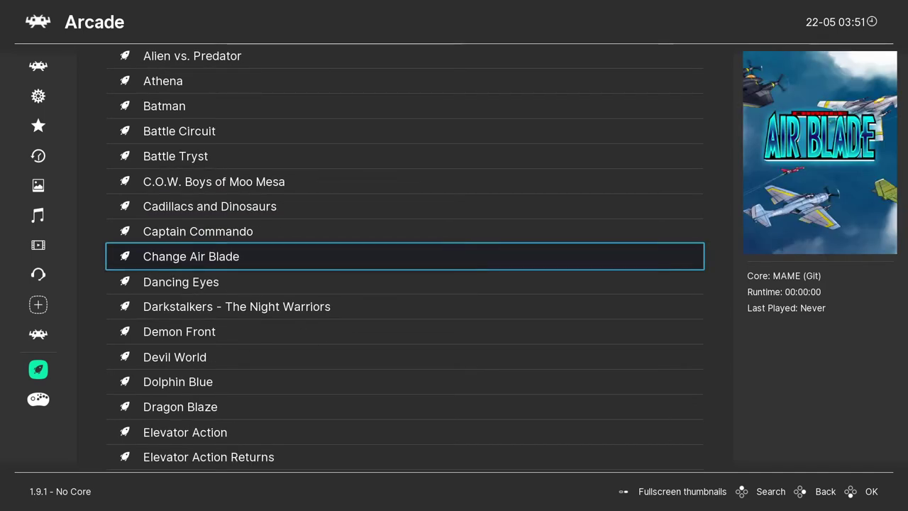
key("Down")
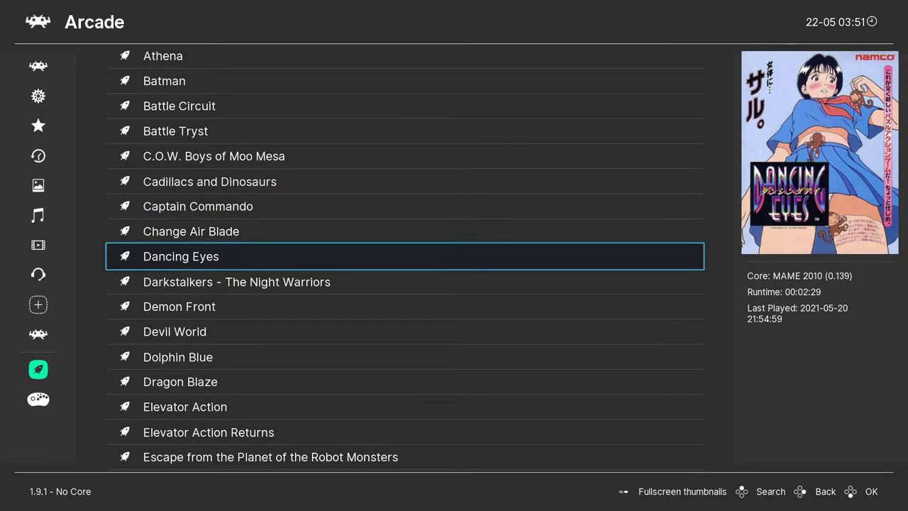
key("Down")
key("Down")
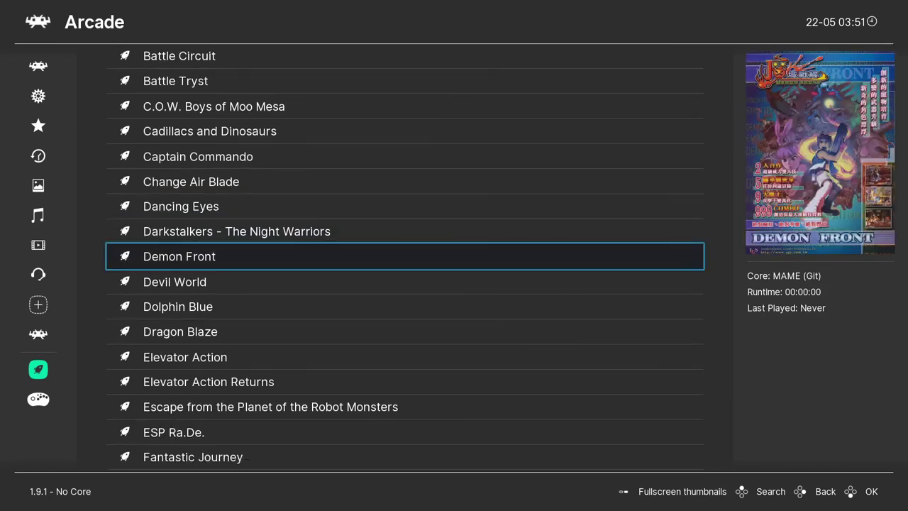
key("Down")
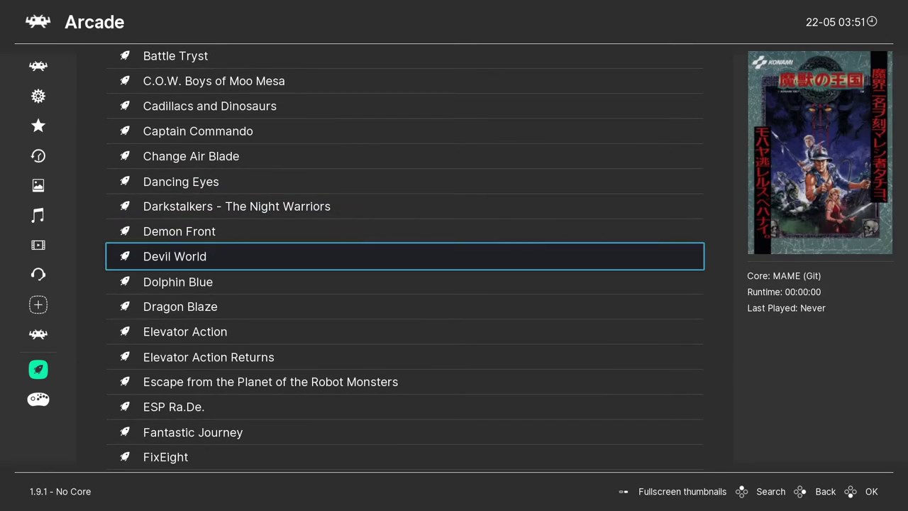
key("Down")
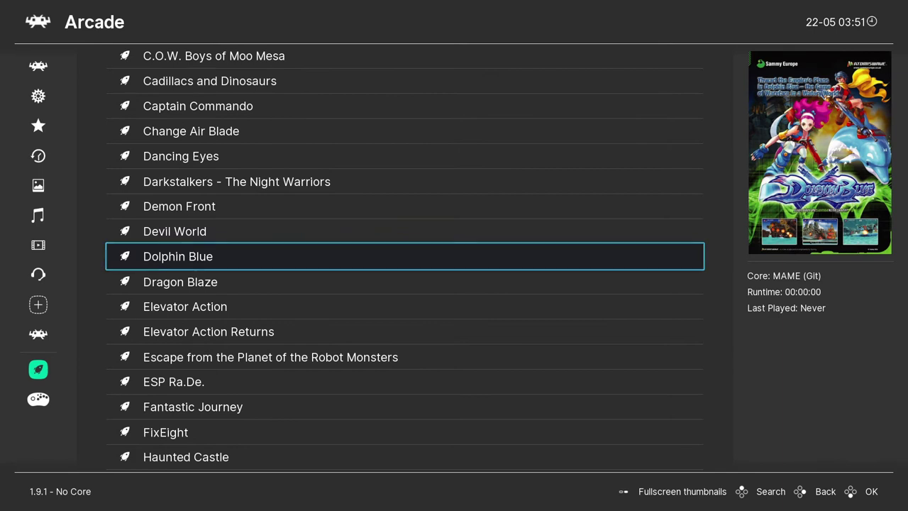
key("Down")
key("Down")
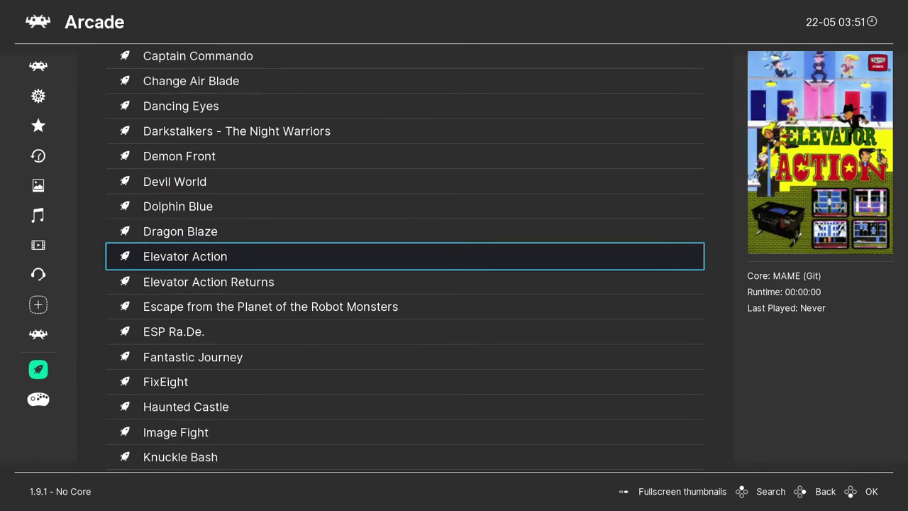
key("Down")
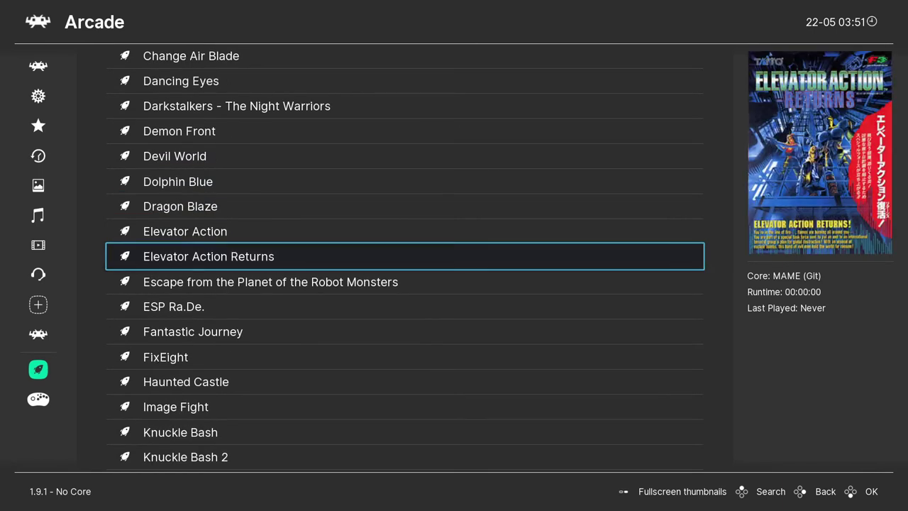
key("Down")
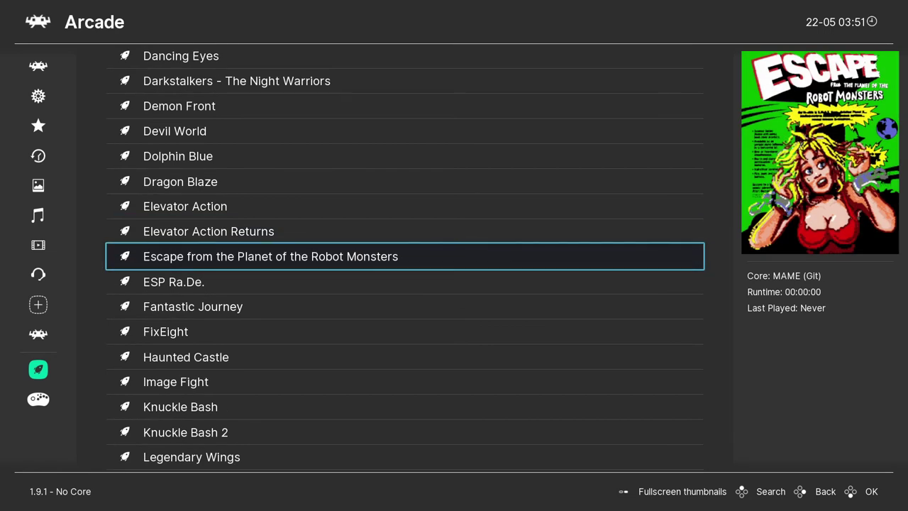
key("Down")
key("Down")
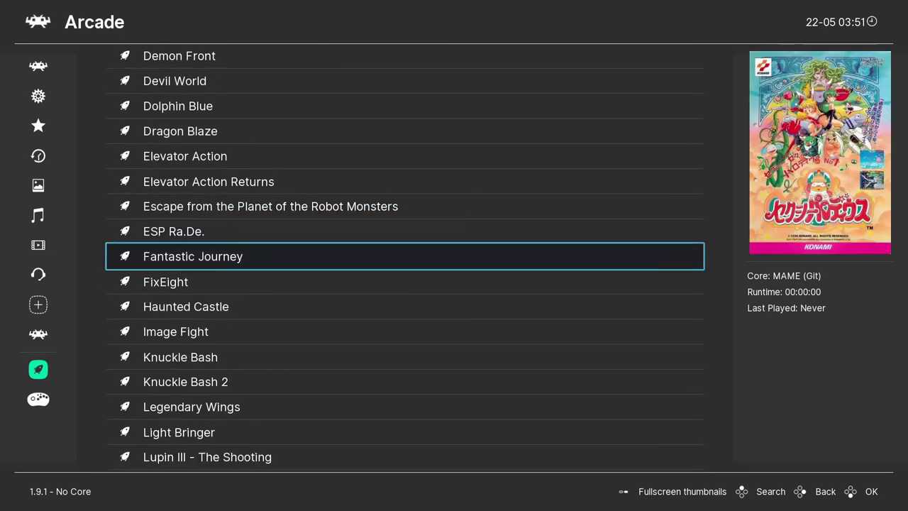
key("Down")
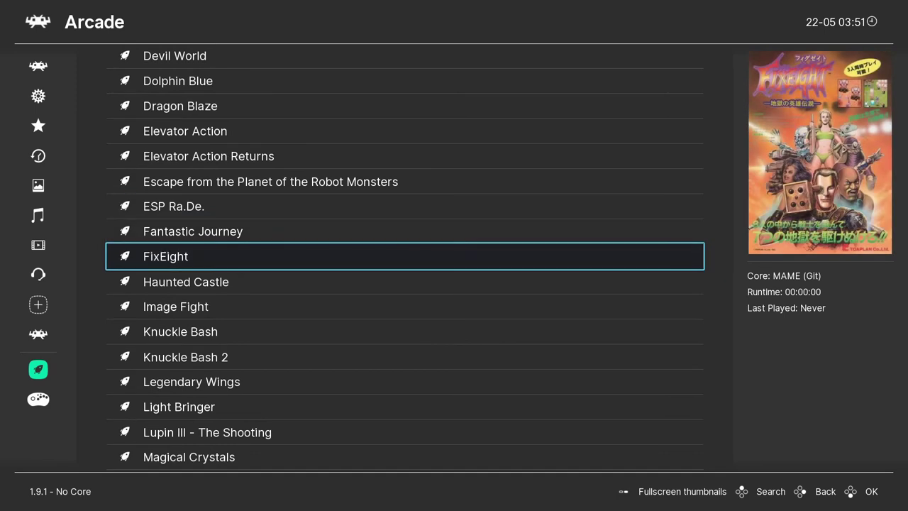
Step: Browse the Arcade playlist from Haunted Castle down to Zero Team to examine each game's box art and assigned core
key("Down")
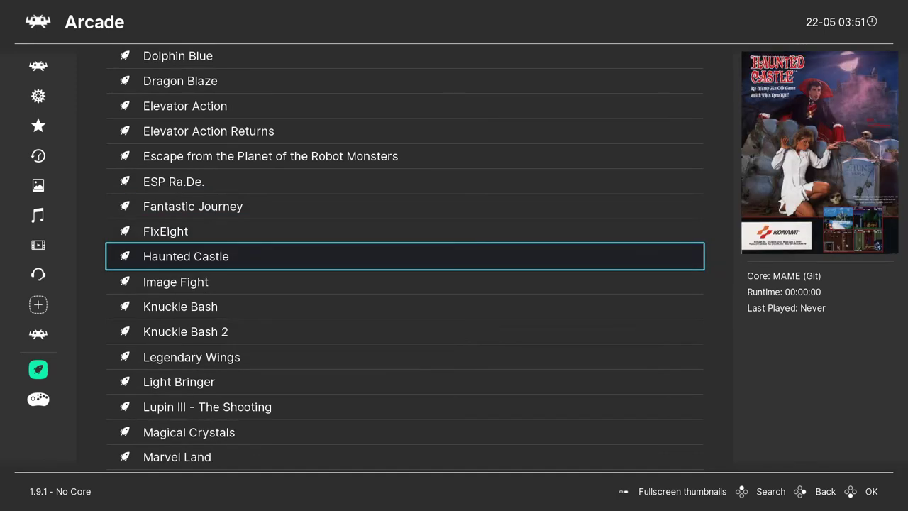
key("Down")
key("Down")
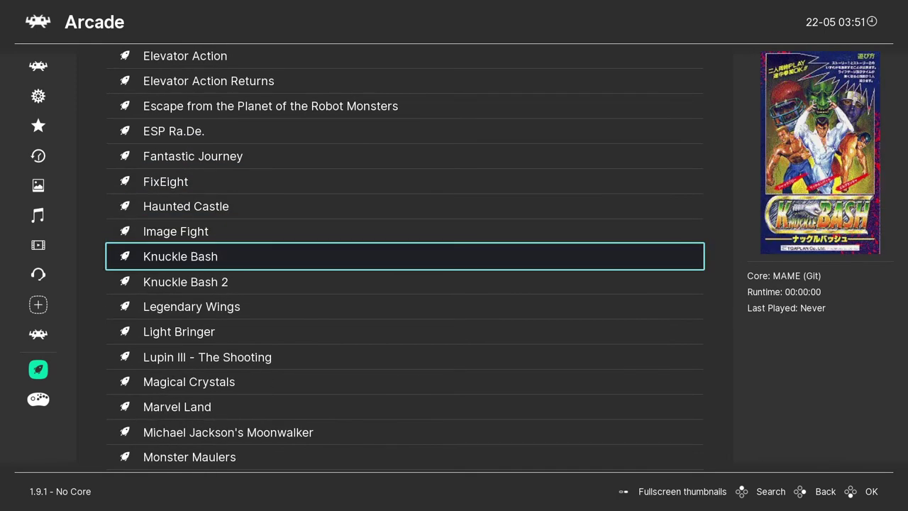
key("Down")
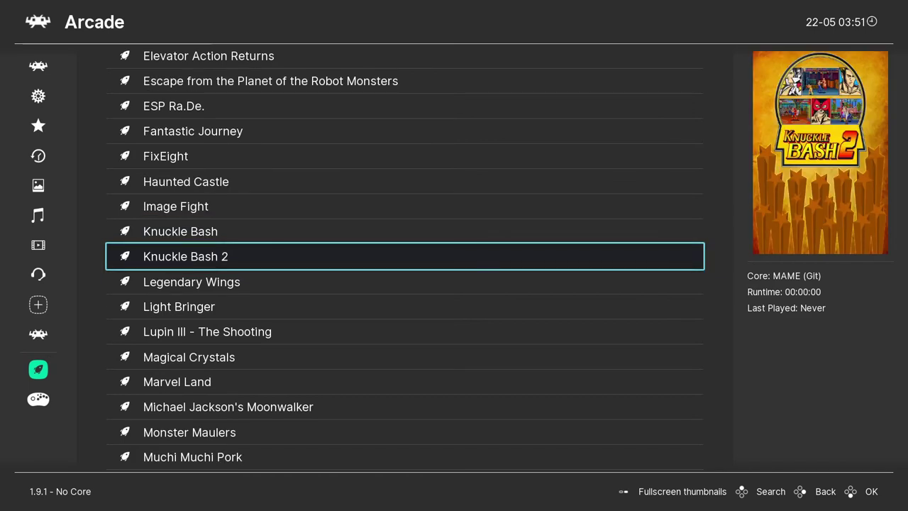
key("Down")
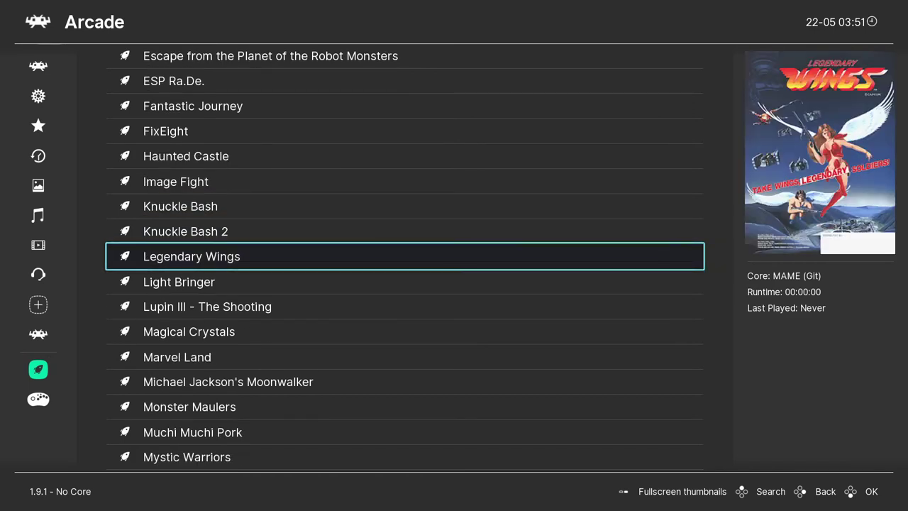
key("Down")
key("Down")
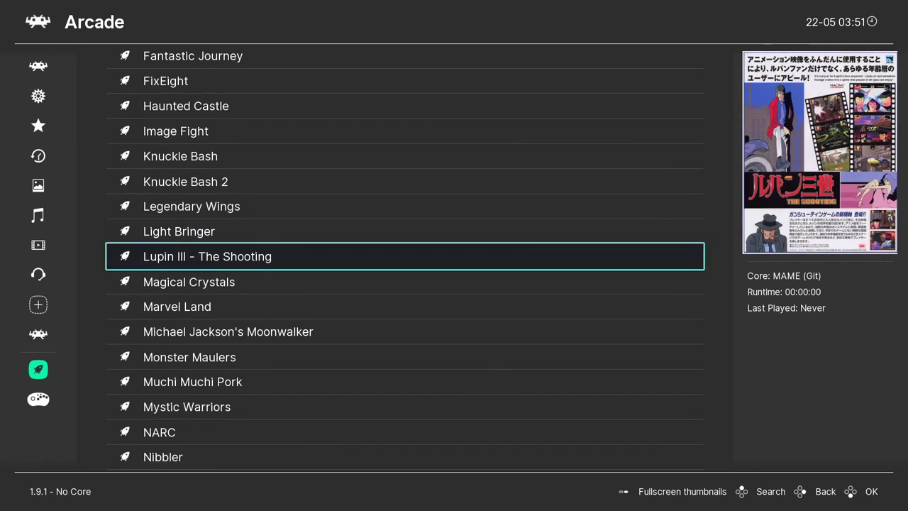
key("Down")
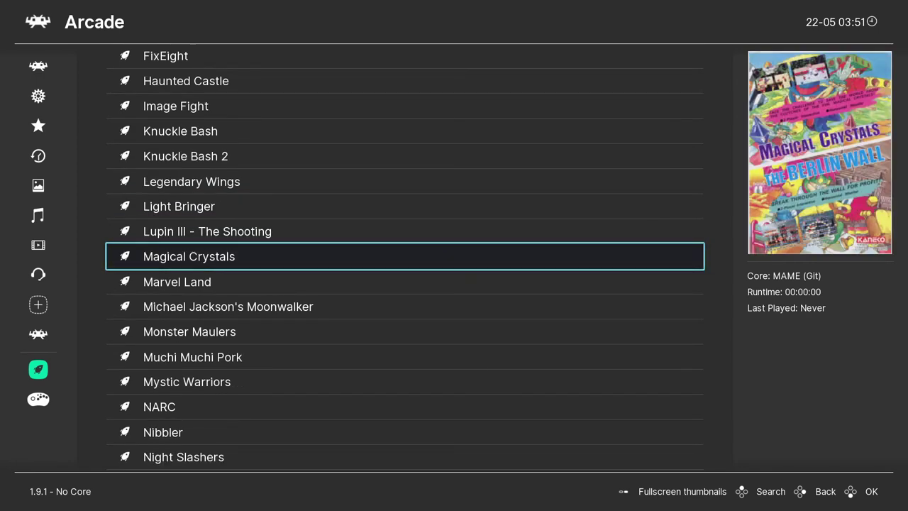
key("Down")
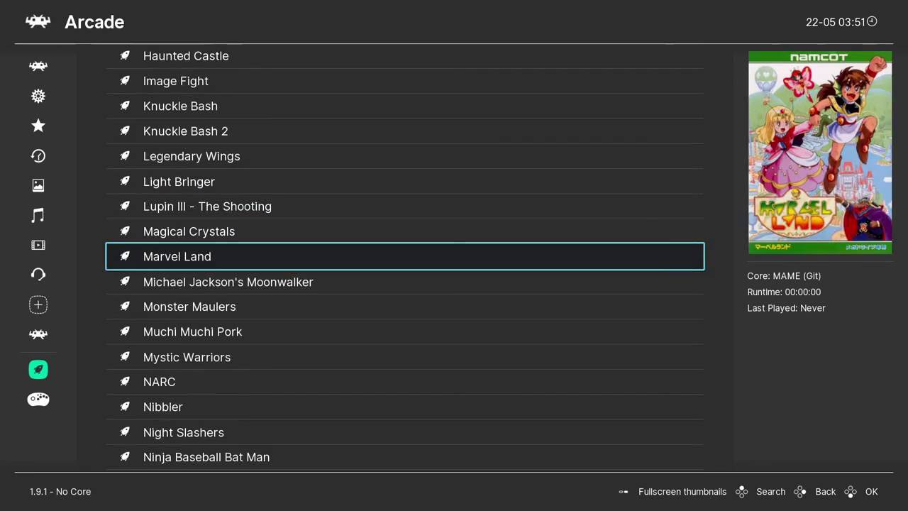
key("Down")
key("Down")
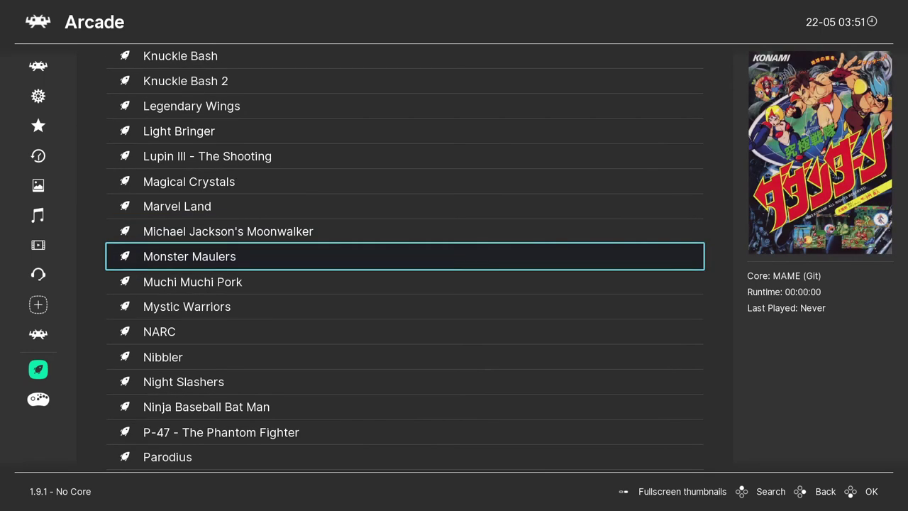
key("Down")
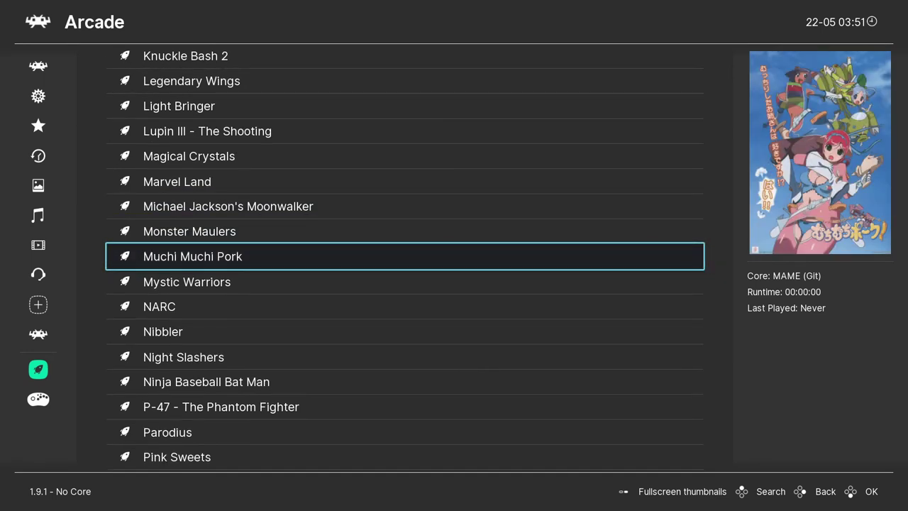
key("Down")
key("Down")
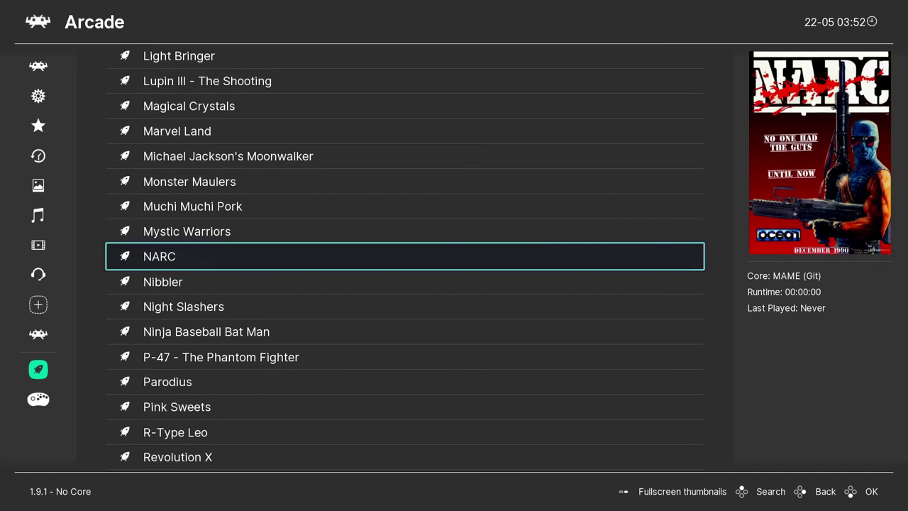
key("Down")
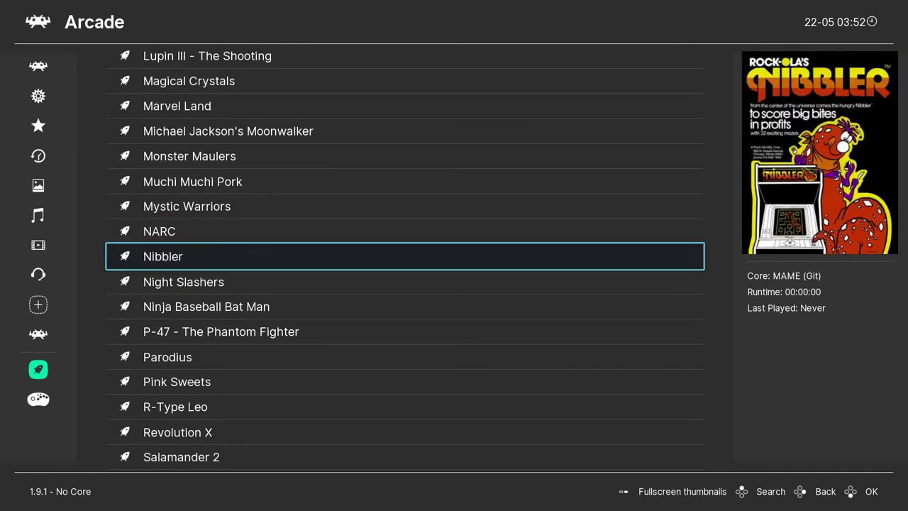
key("Down")
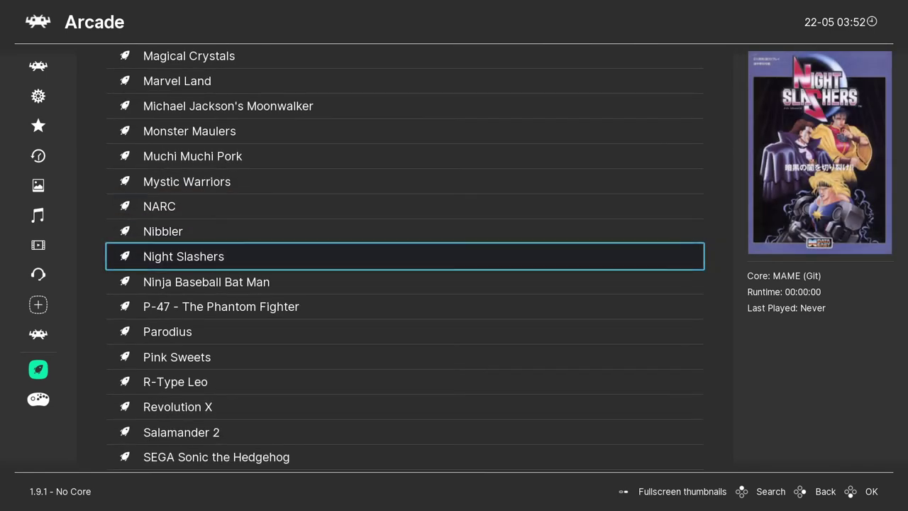
key("Down")
key("Down")
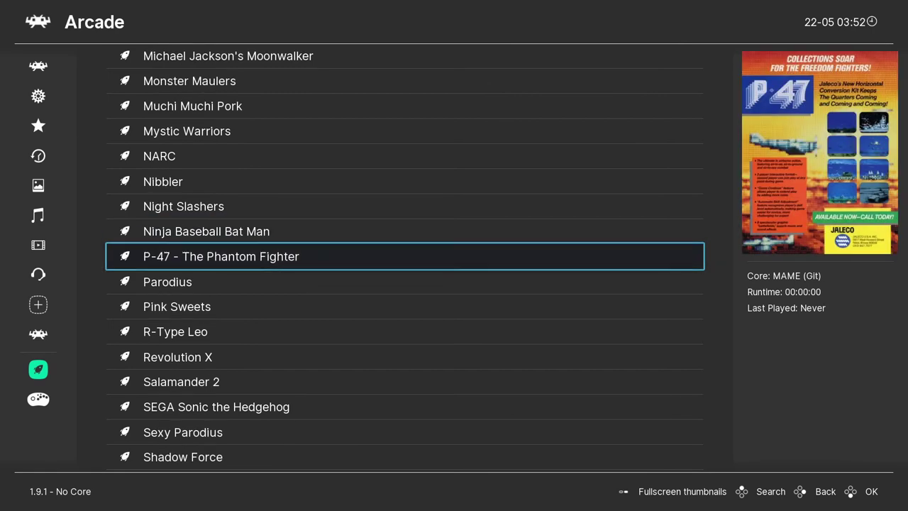
key("Down")
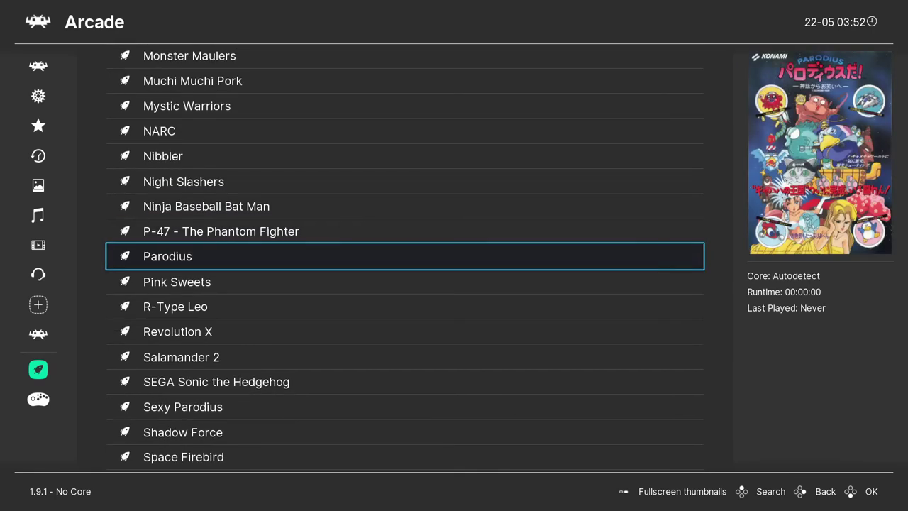
key("Down")
key("Down")
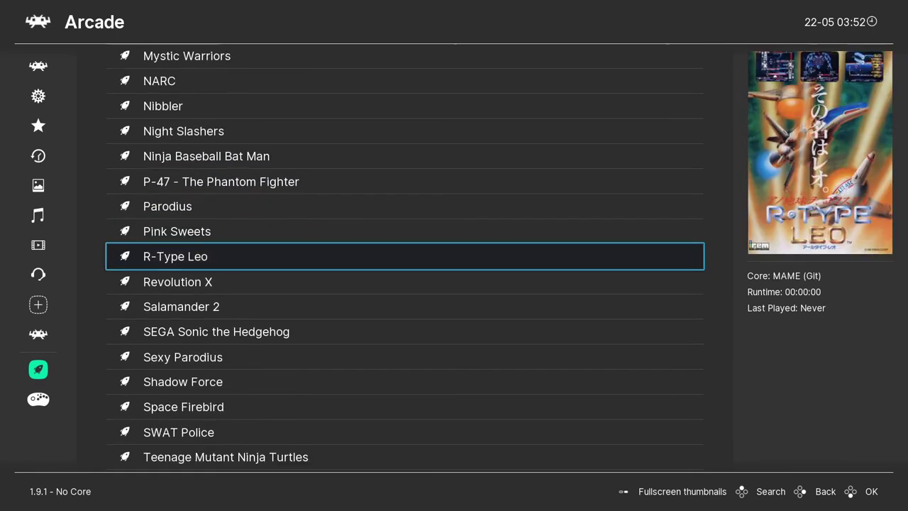
key("Down")
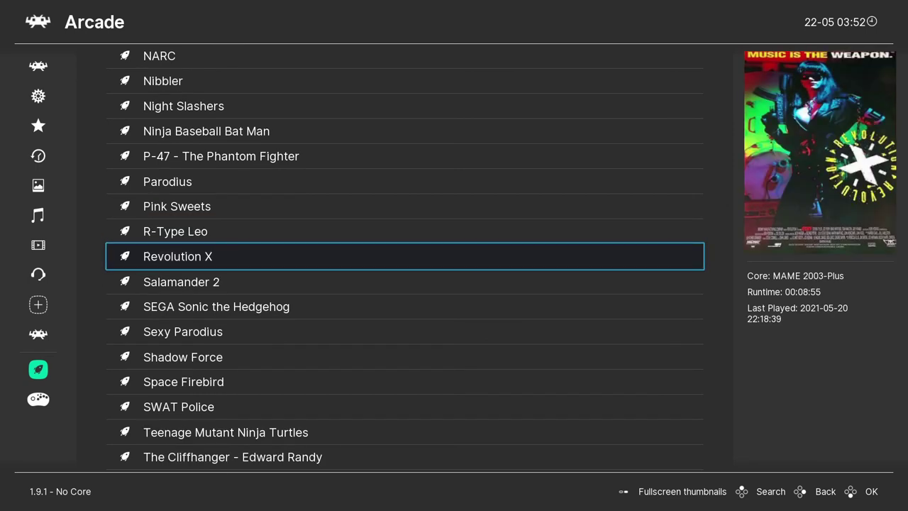
key("Down")
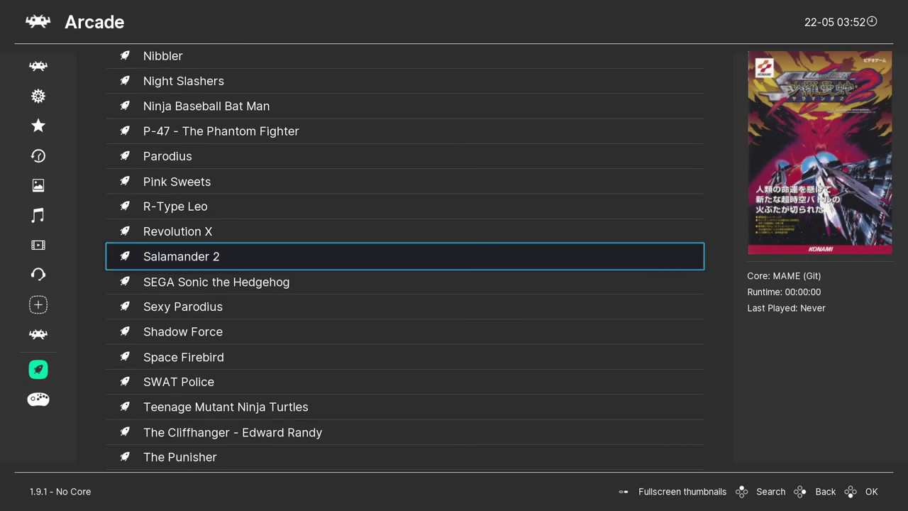
key("Down")
key("Down")
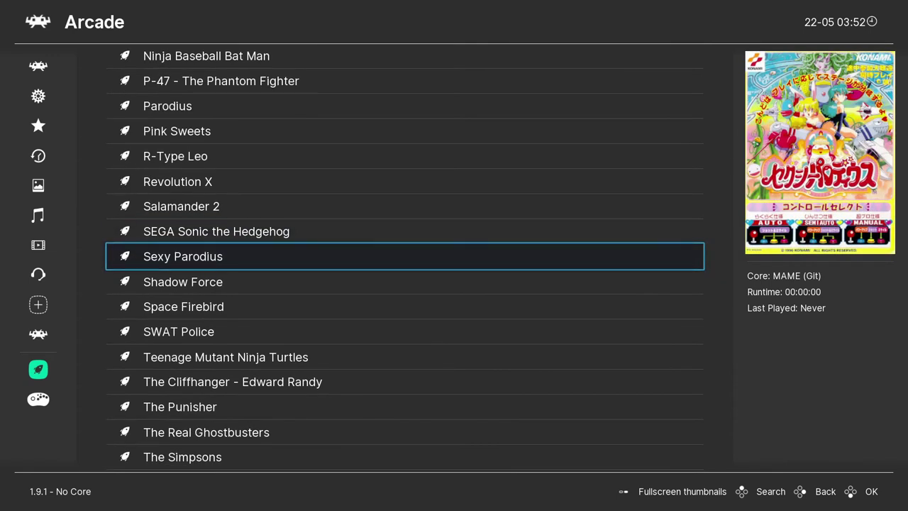
key("Down")
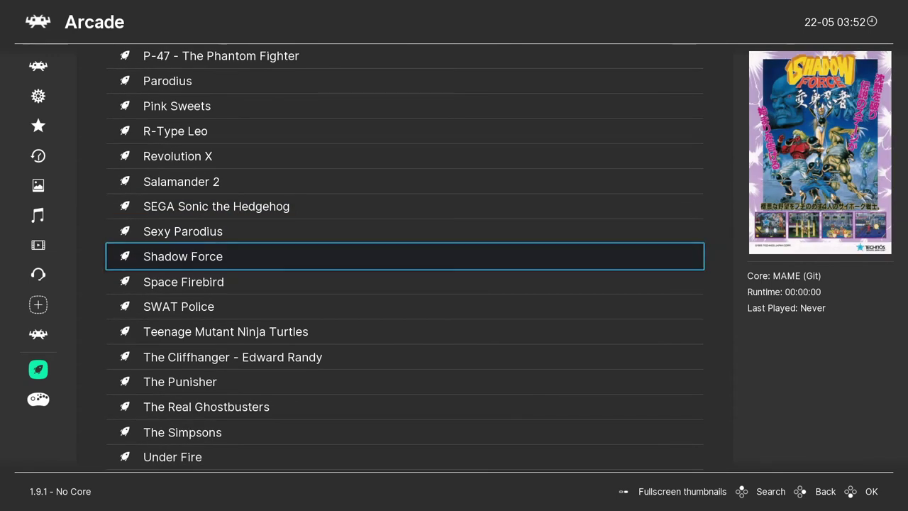
key("Down")
key("Down")
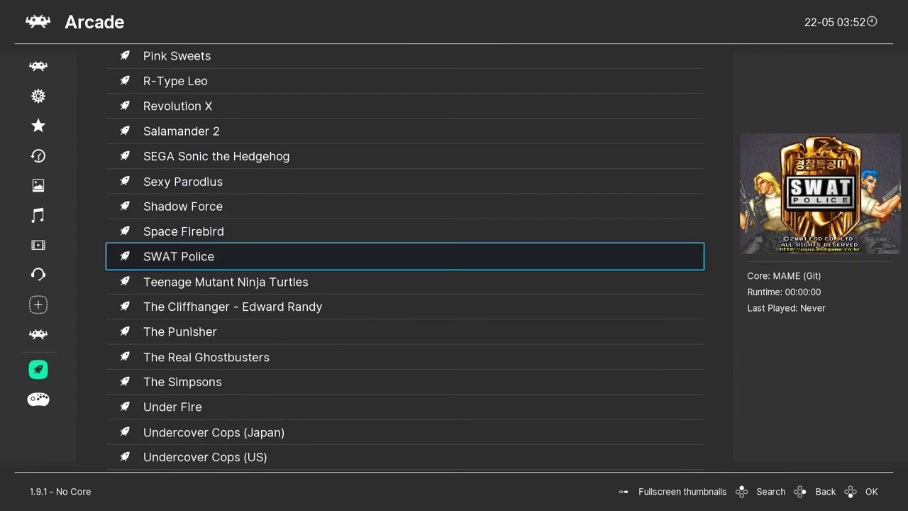
key("Down")
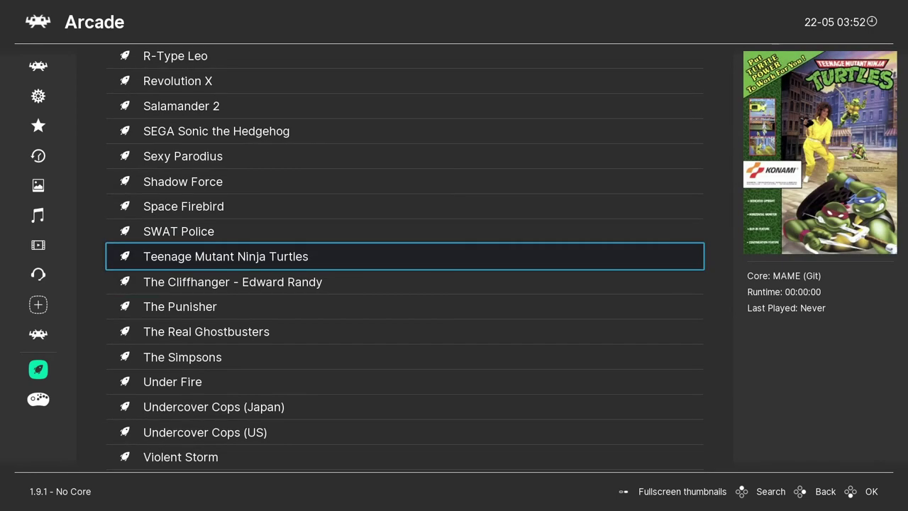
key("Down")
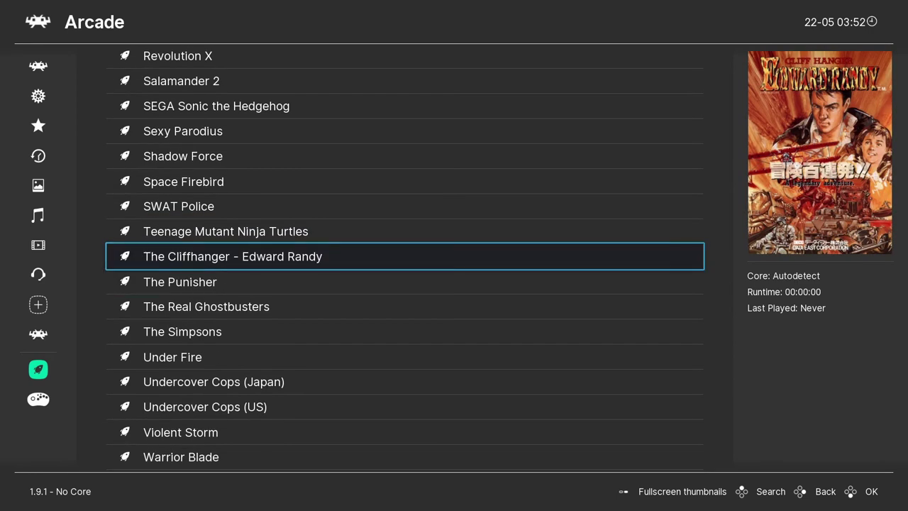
key("Down")
key("Down")
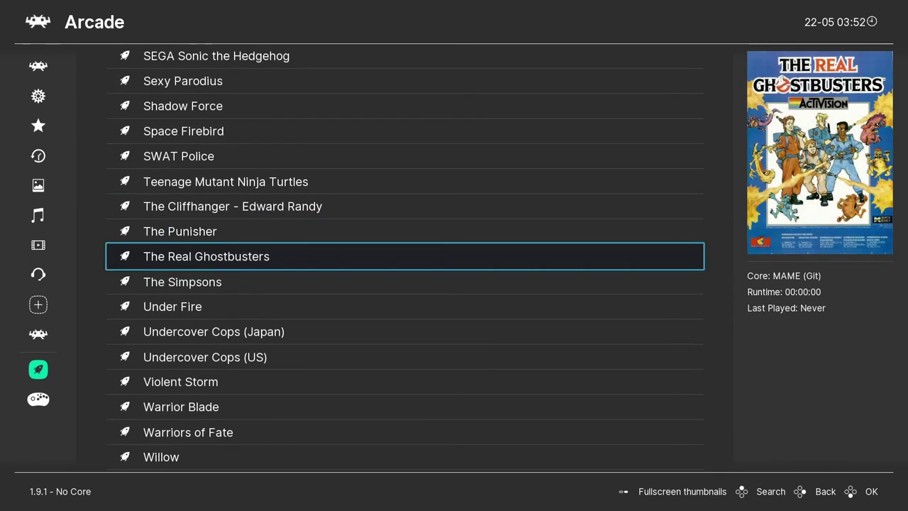
key("Down")
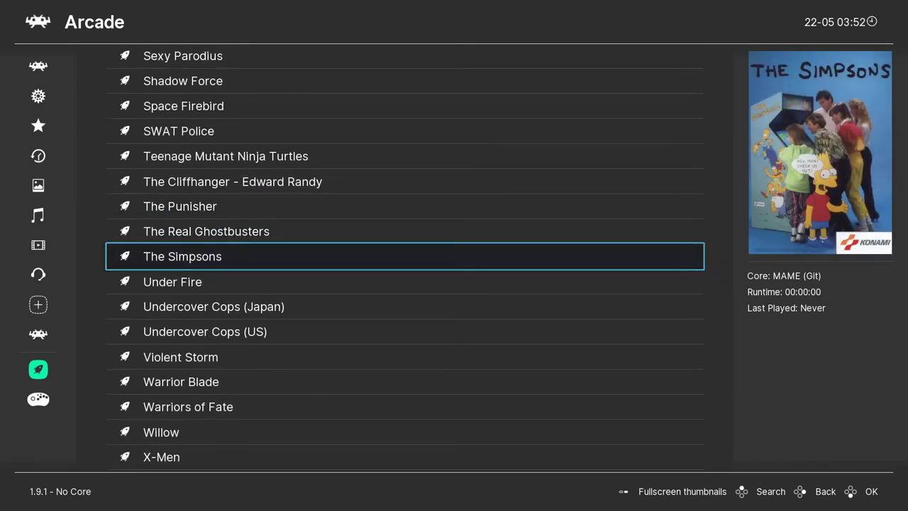
key("Down")
key("Down")
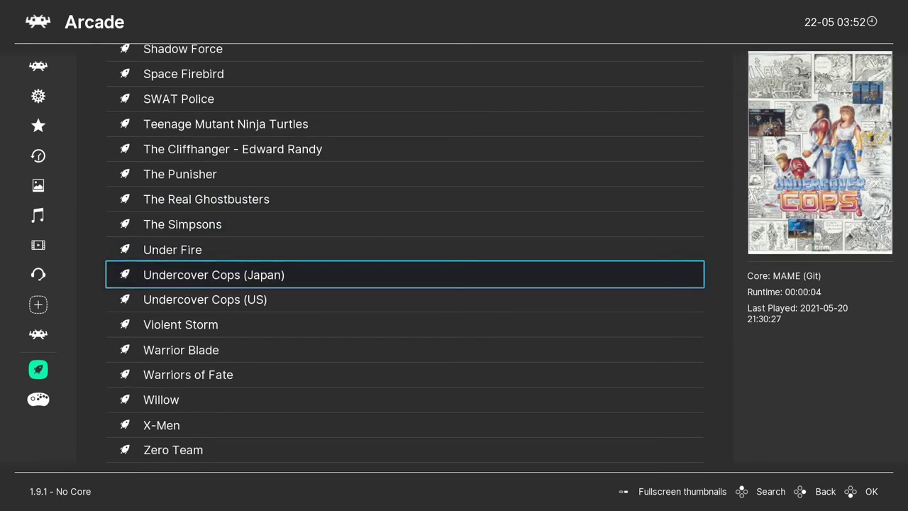
key("Down")
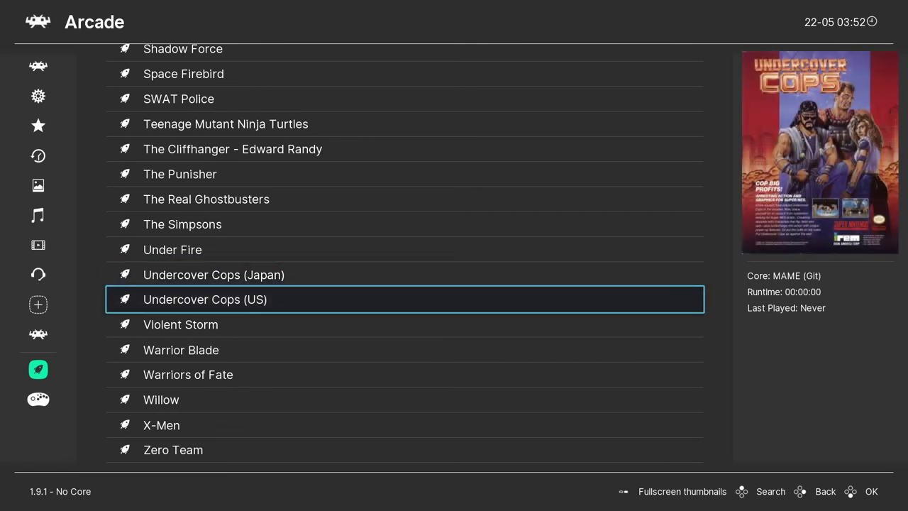
key("Down")
key("Down")
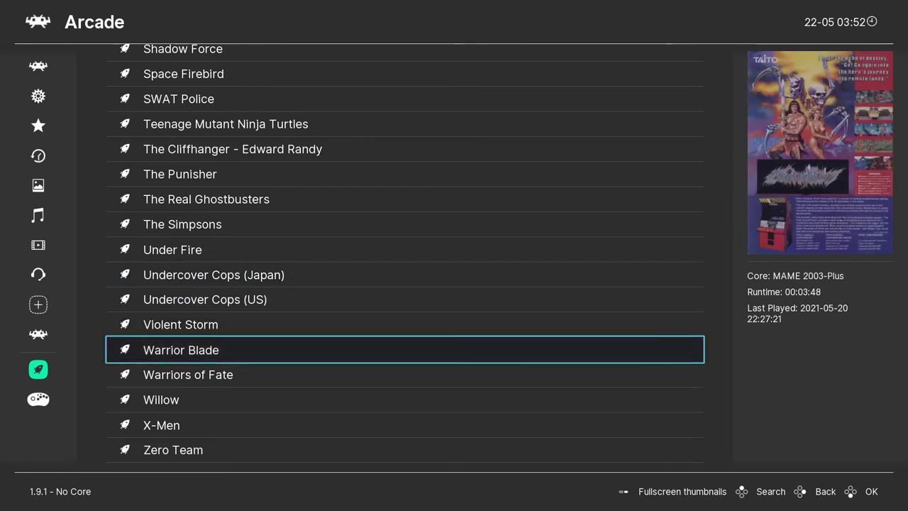
key("Down")
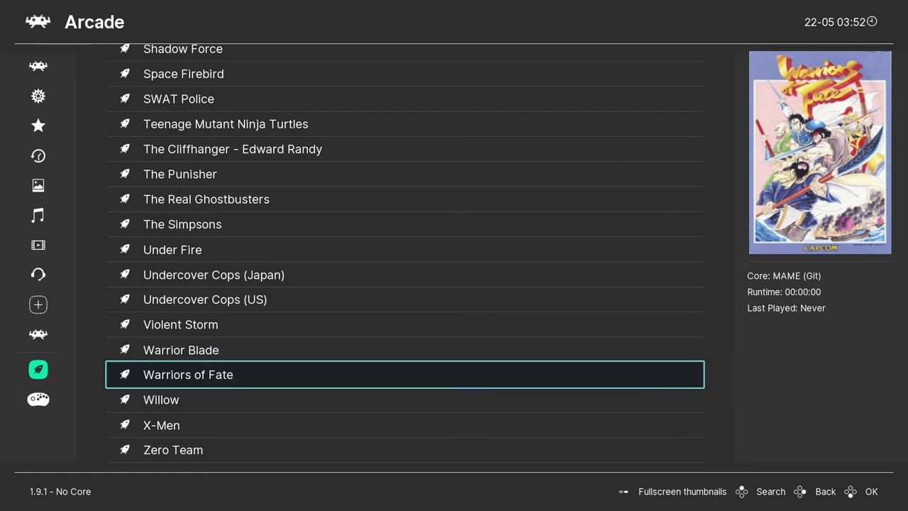
key("Down")
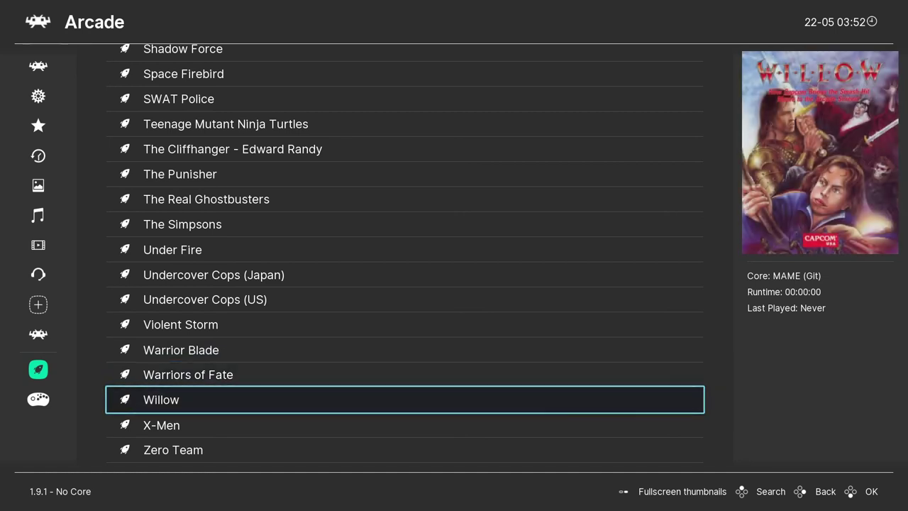
key("Down")
key("Down")
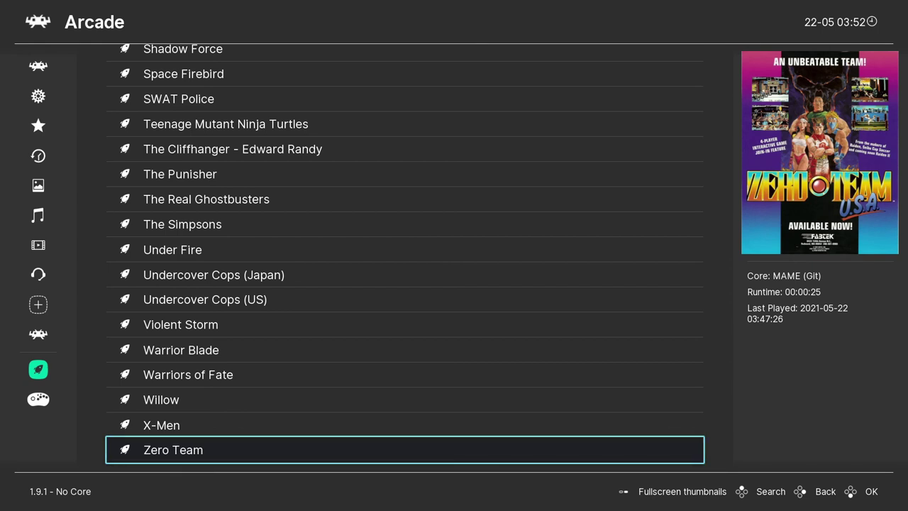
Step: Open the entry options of X-Men in the Arcade playlist
key("Up")
key("Return")
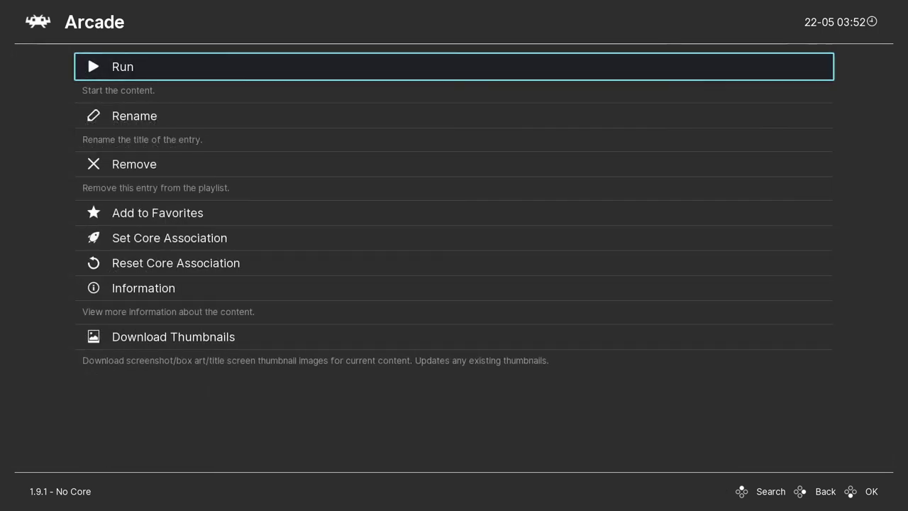